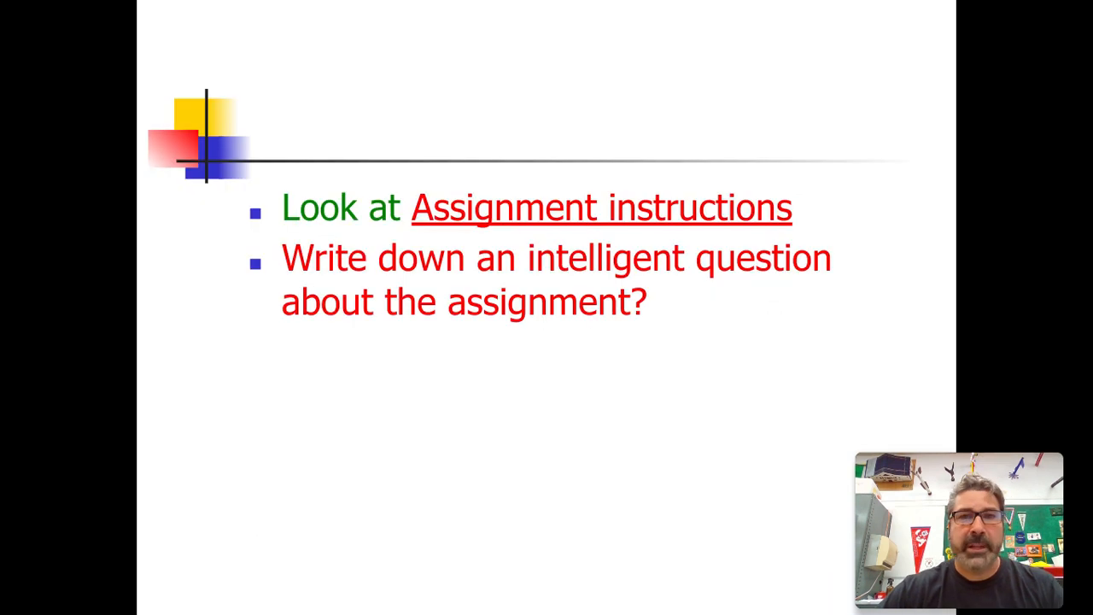
pyautogui.click(663, 502)
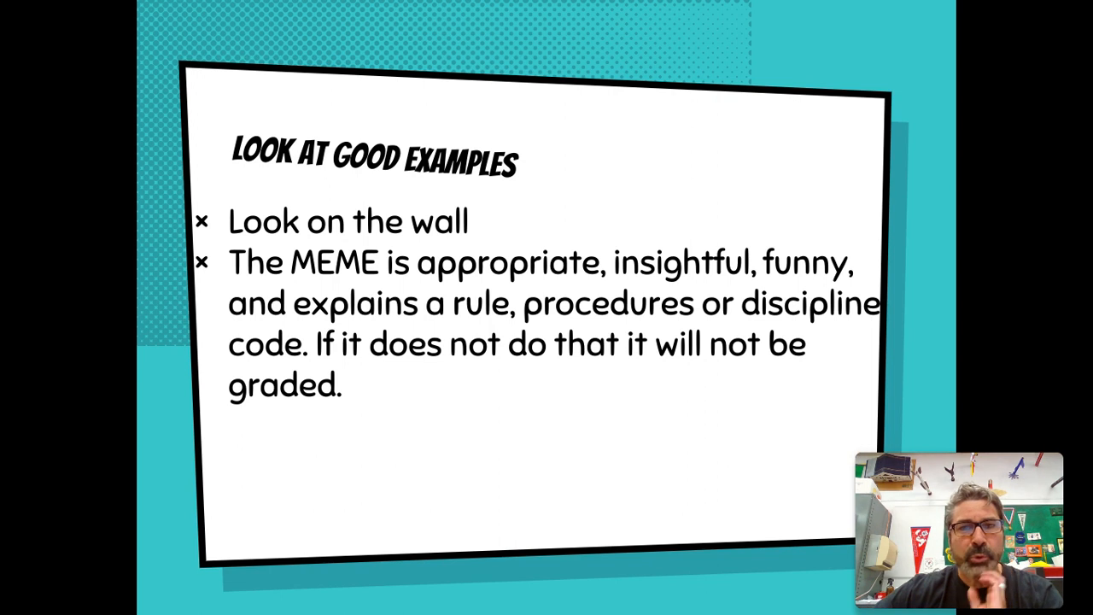
pyautogui.press('Right')
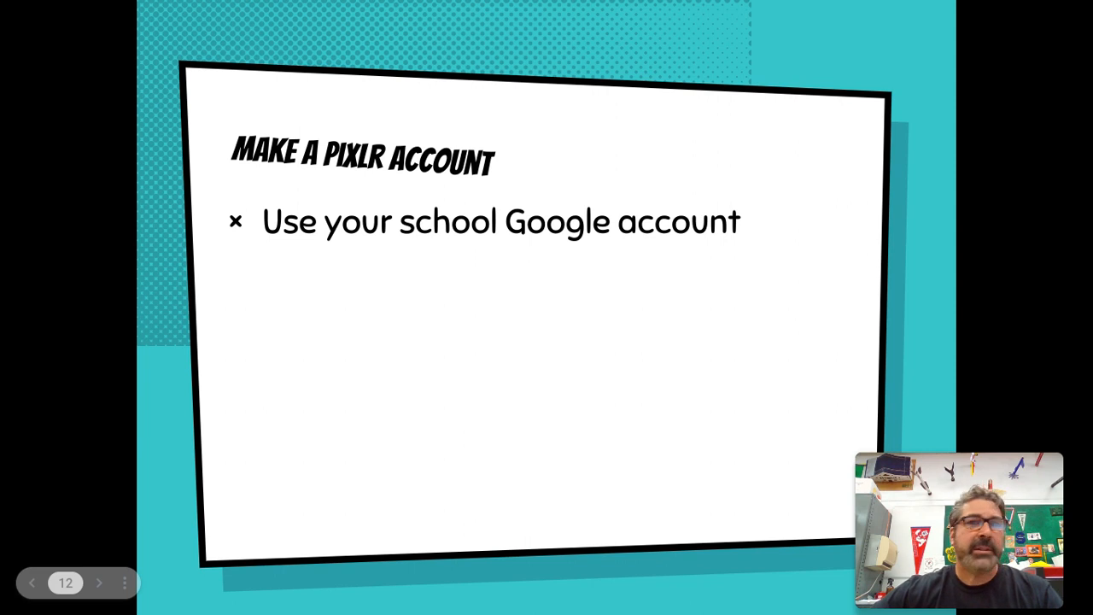
# Switch from the slideshow to the browser and show the page with the Pixlr E editor.
pyautogui.hotkey('alt', 'Tab')
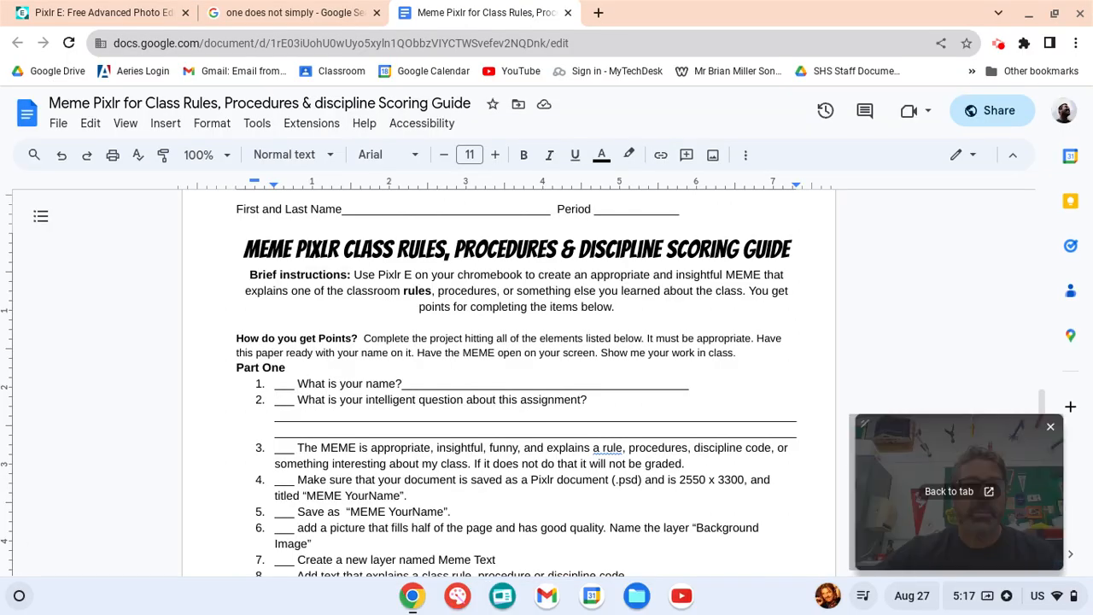
pyautogui.click(367, 157)
pyautogui.click(98, 13)
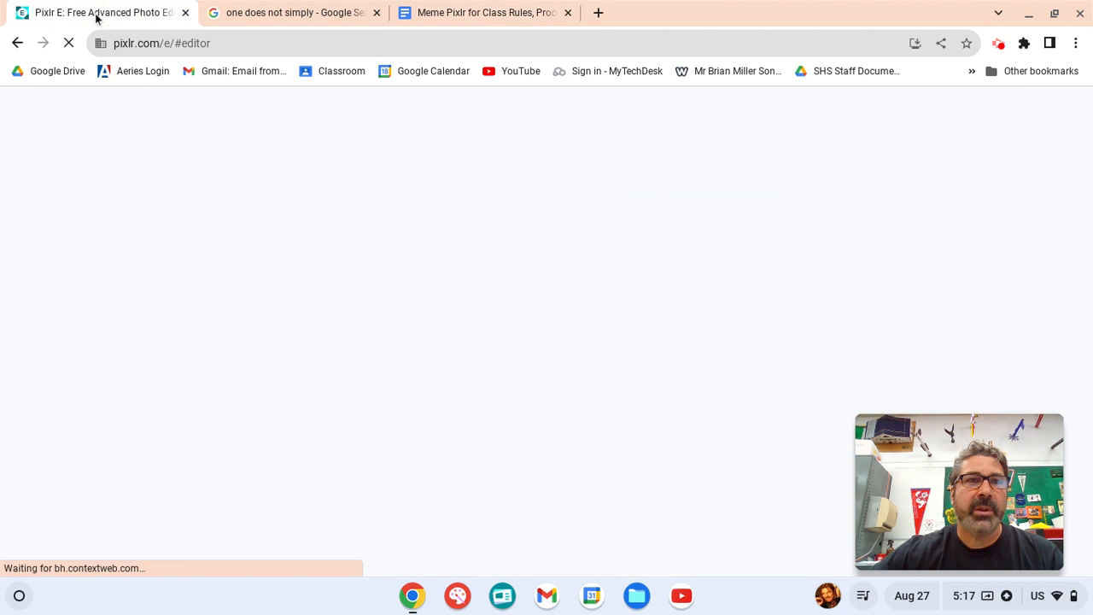
pyautogui.click(229, 43)
pyautogui.click(229, 43)
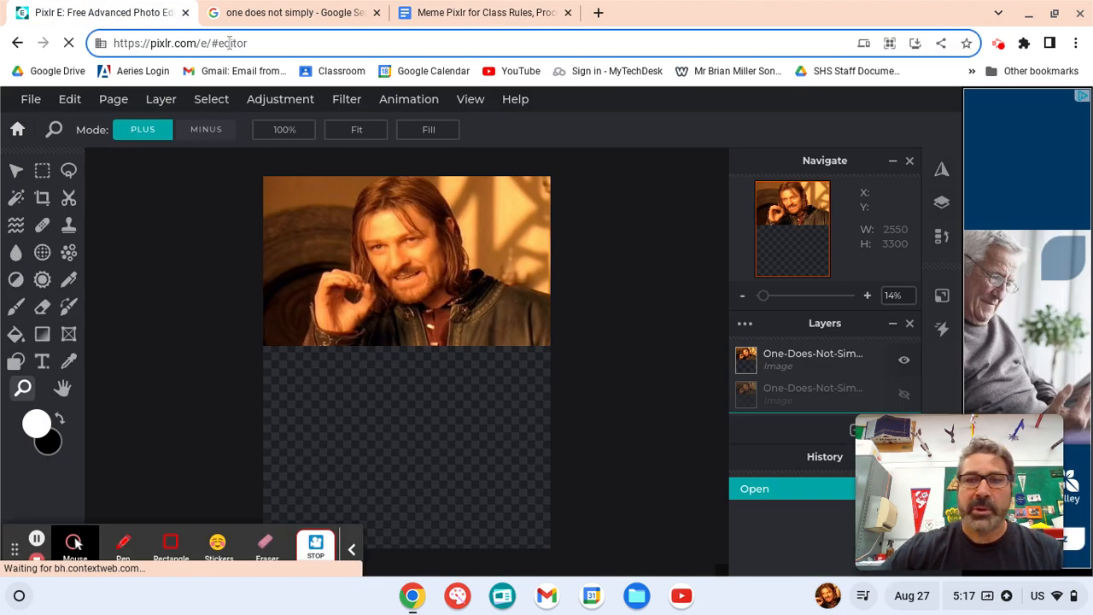
pyautogui.press('BackSpace')
pyautogui.press('BackSpace')
pyautogui.press('BackSpace')
pyautogui.press('BackSpace')
pyautogui.press('BackSpace')
pyautogui.press('BackSpace')
pyautogui.press('BackSpace')
pyautogui.press('BackSpace')
pyautogui.press('BackSpace')
pyautogui.press('BackSpace')
pyautogui.press('BackSpace')
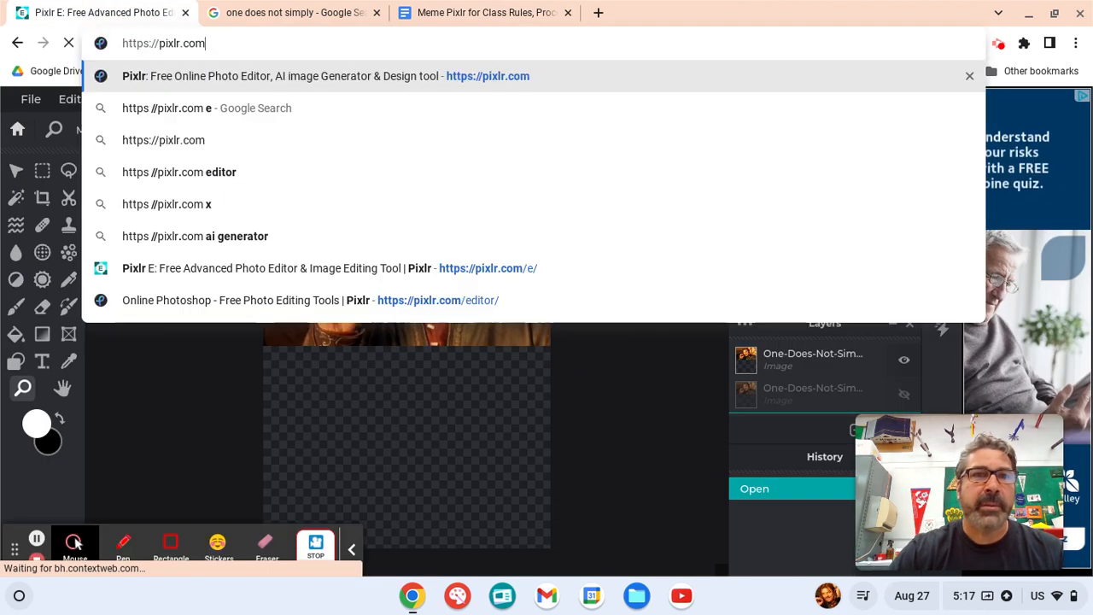
pyautogui.press('BackSpace')
pyautogui.write('om')
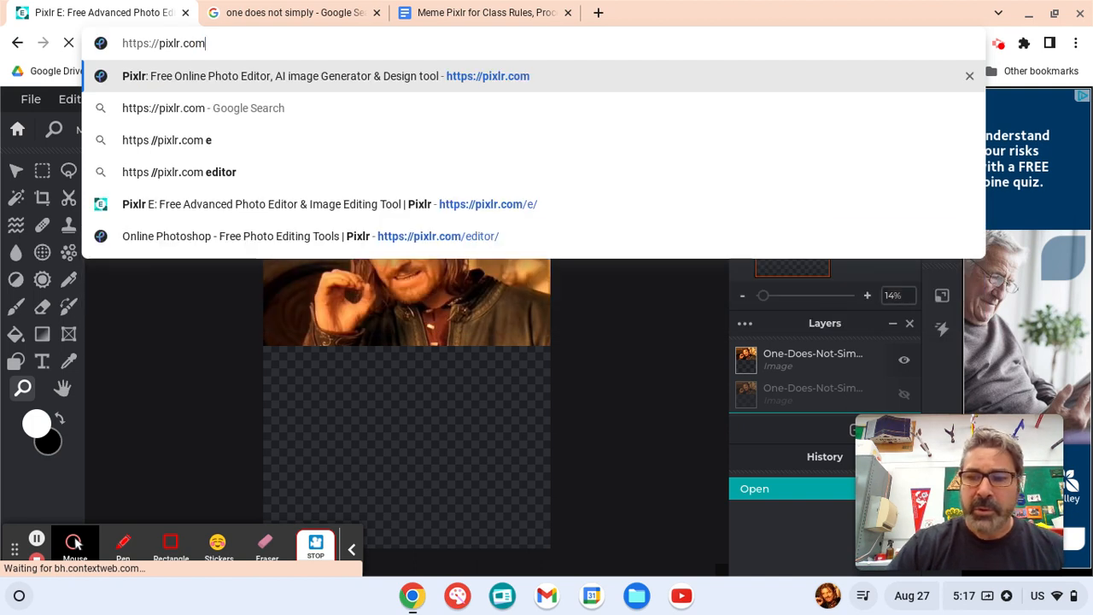
pyautogui.press('Return')
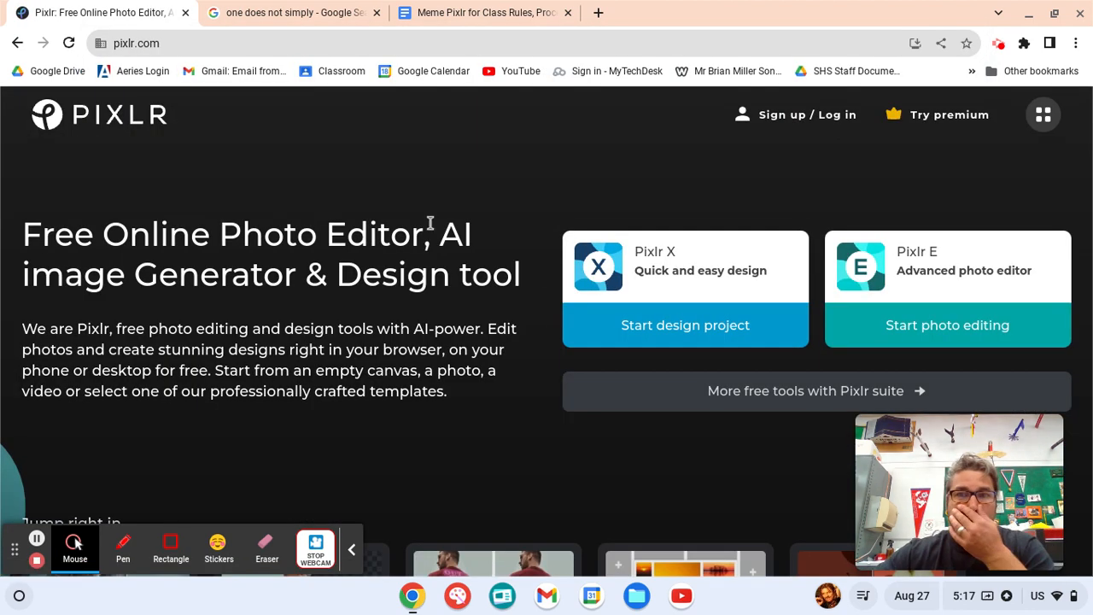
# Open Pixlr E, the advanced photo editor, from the Pixlr home page.
pyautogui.scroll(-3, 469, 385)
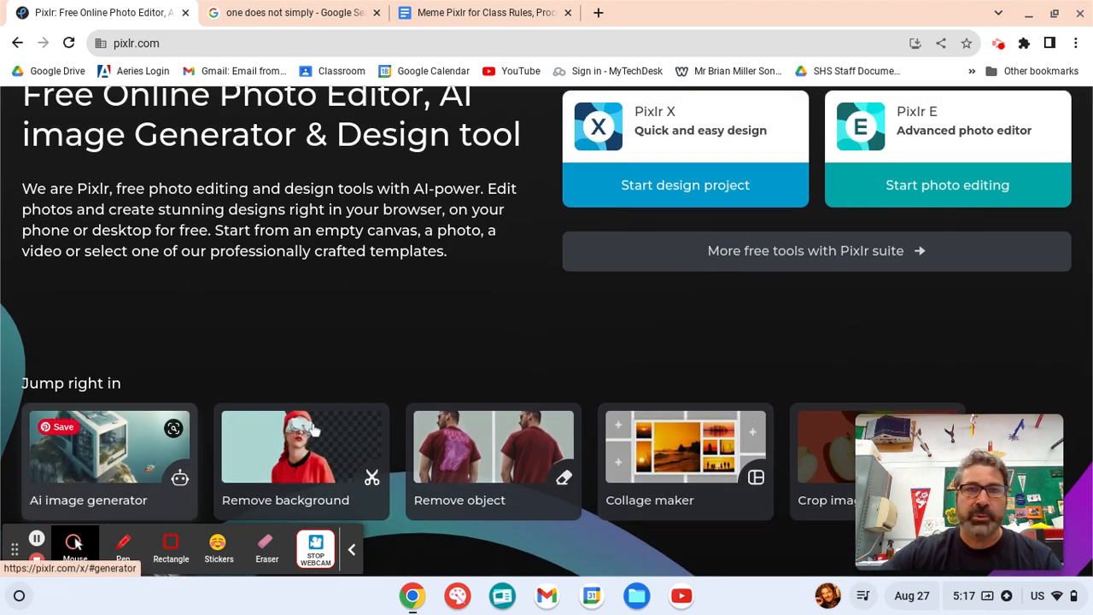
pyautogui.scroll(1, 430, 396)
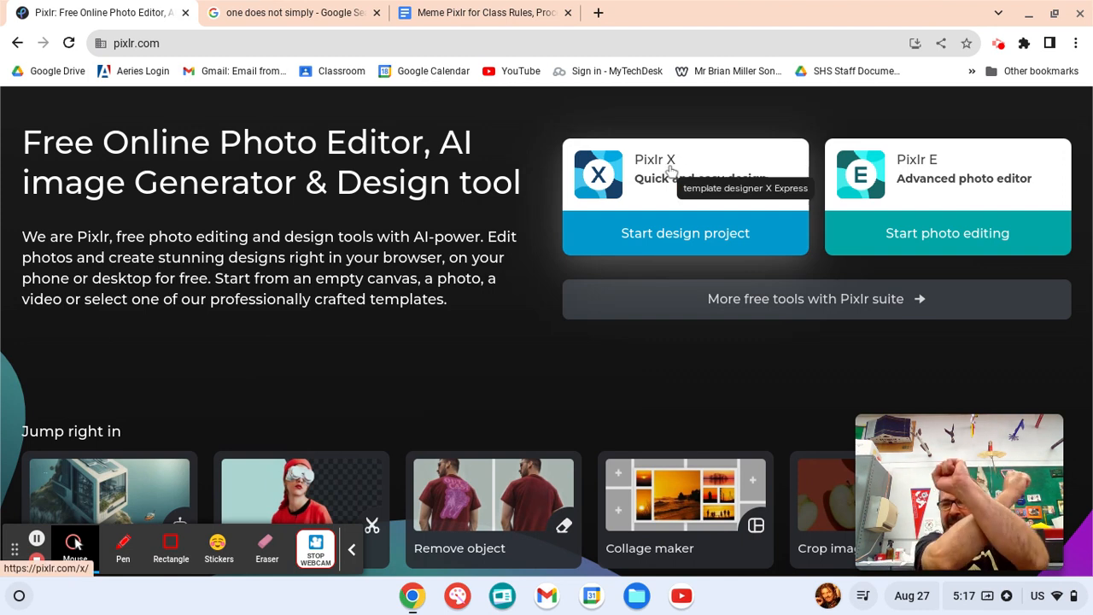
pyautogui.click(952, 188)
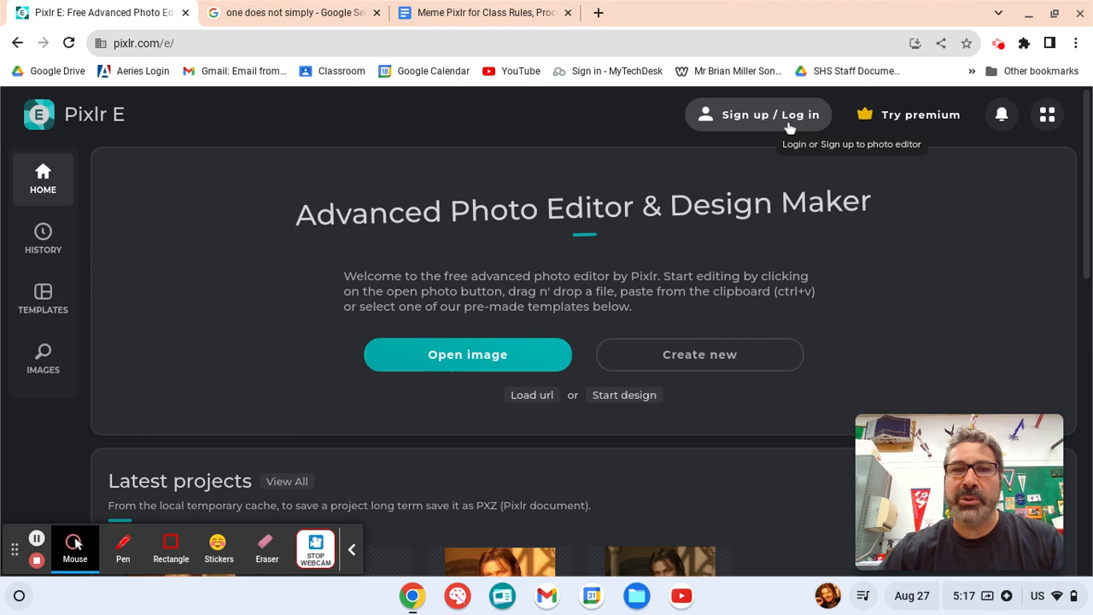
# Log in to Pixlr with the school Google account.
pyautogui.click(790, 127)
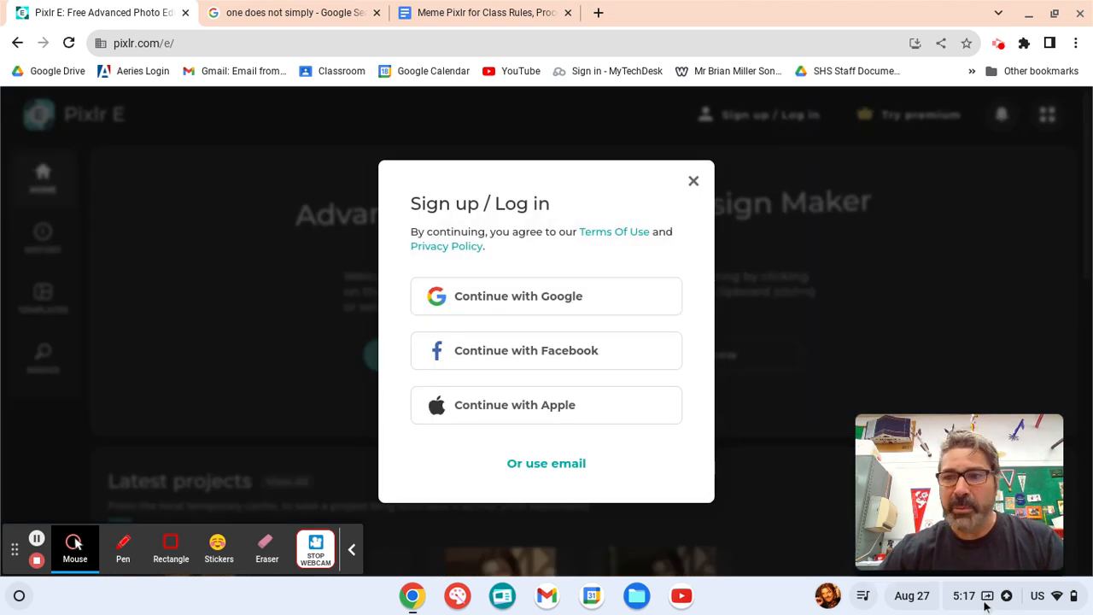
pyautogui.click(1030, 604)
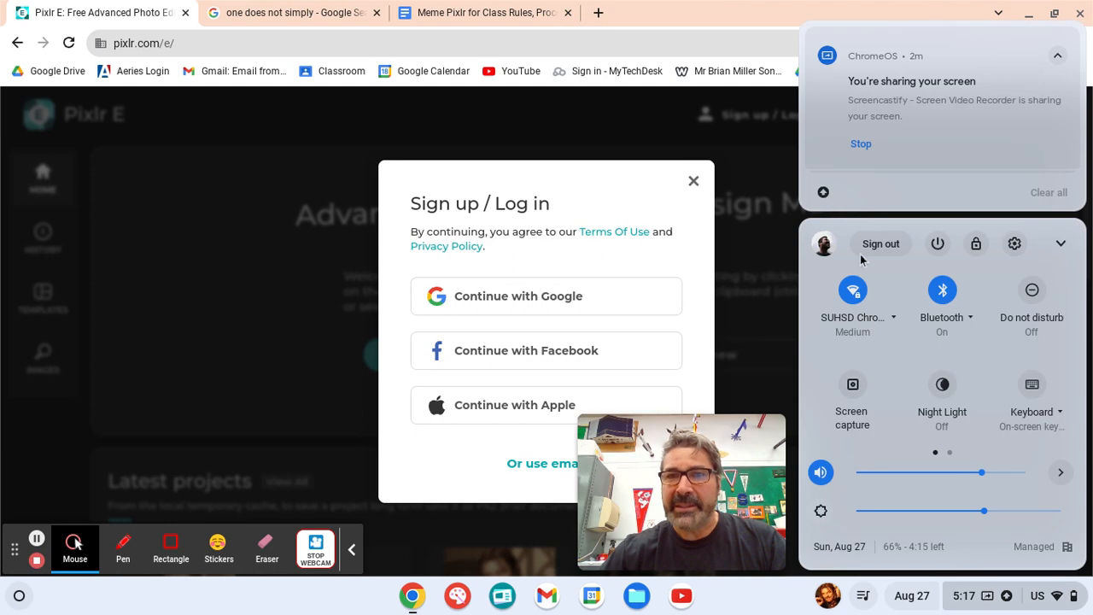
pyautogui.click(547, 298)
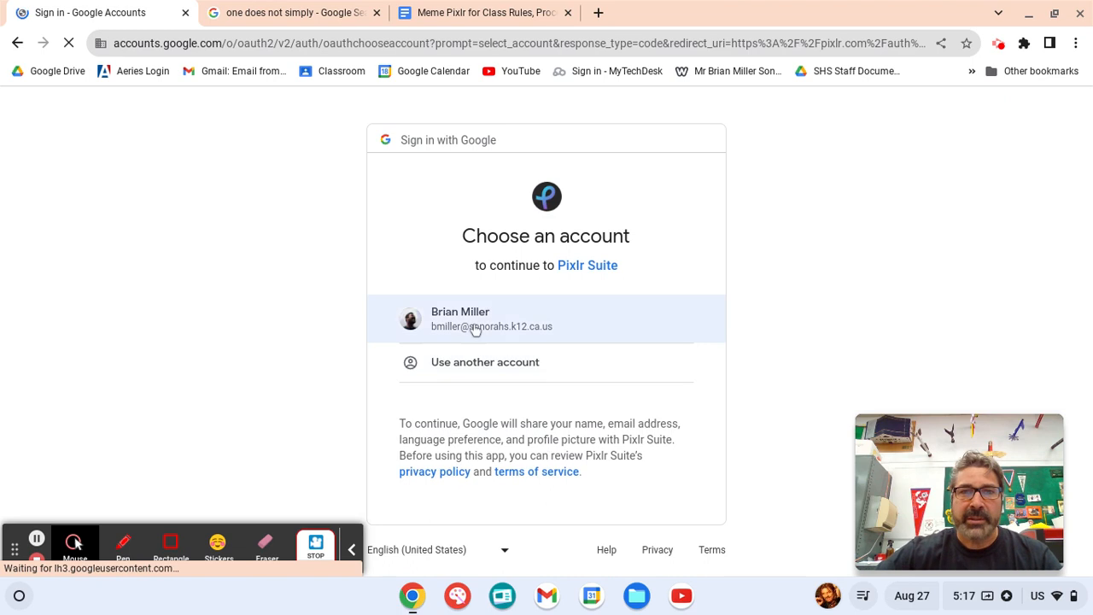
pyautogui.click(469, 326)
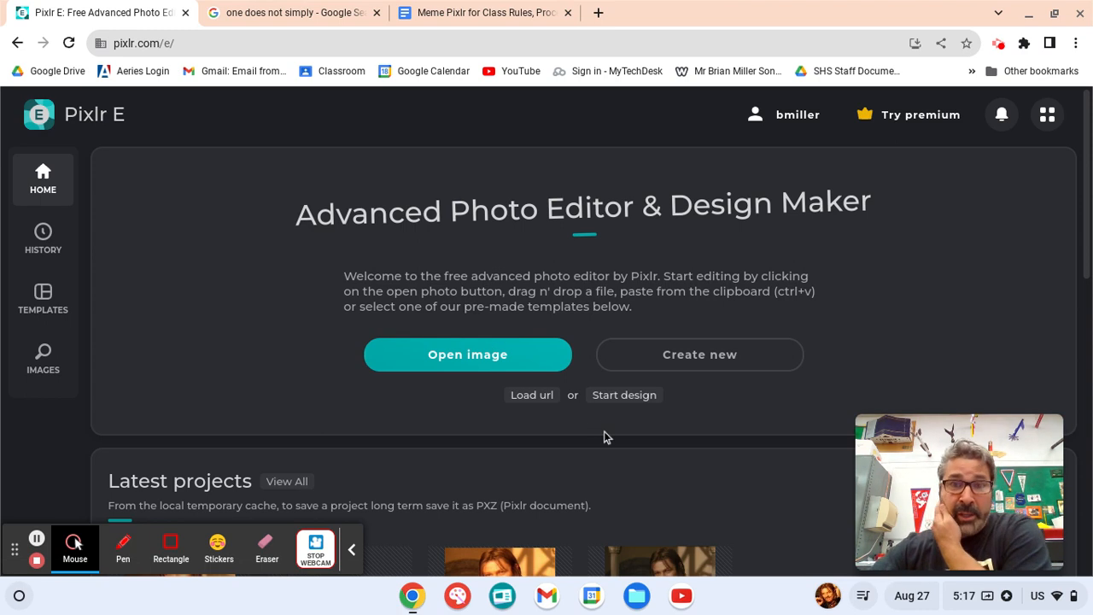
# Start a new blank canvas and set its width to 2550 and height to 3300.
pyautogui.click(709, 365)
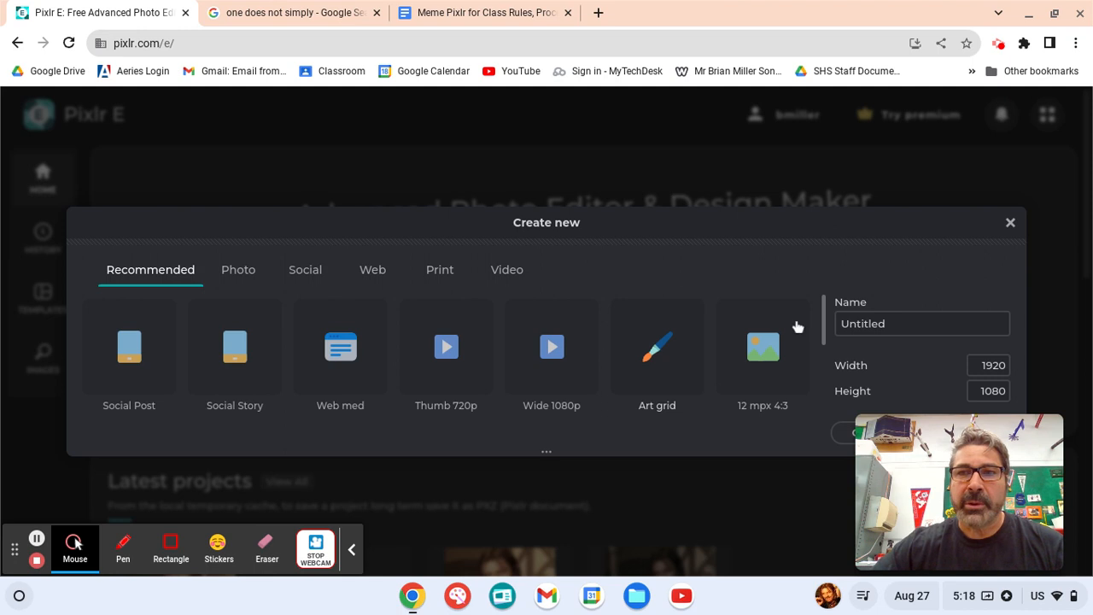
pyautogui.click(993, 364)
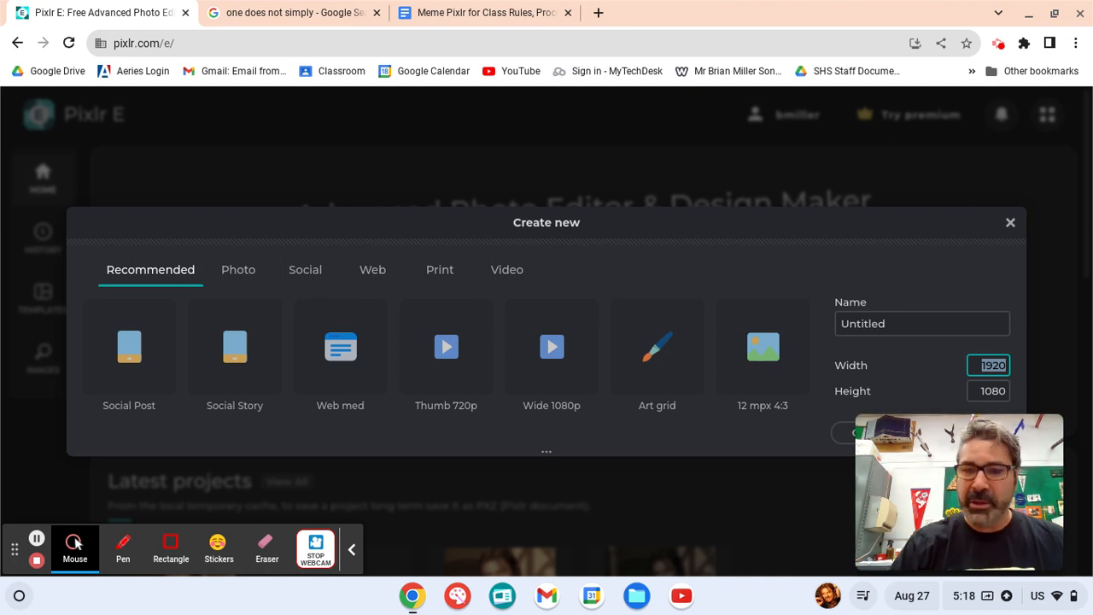
pyautogui.write('2550')
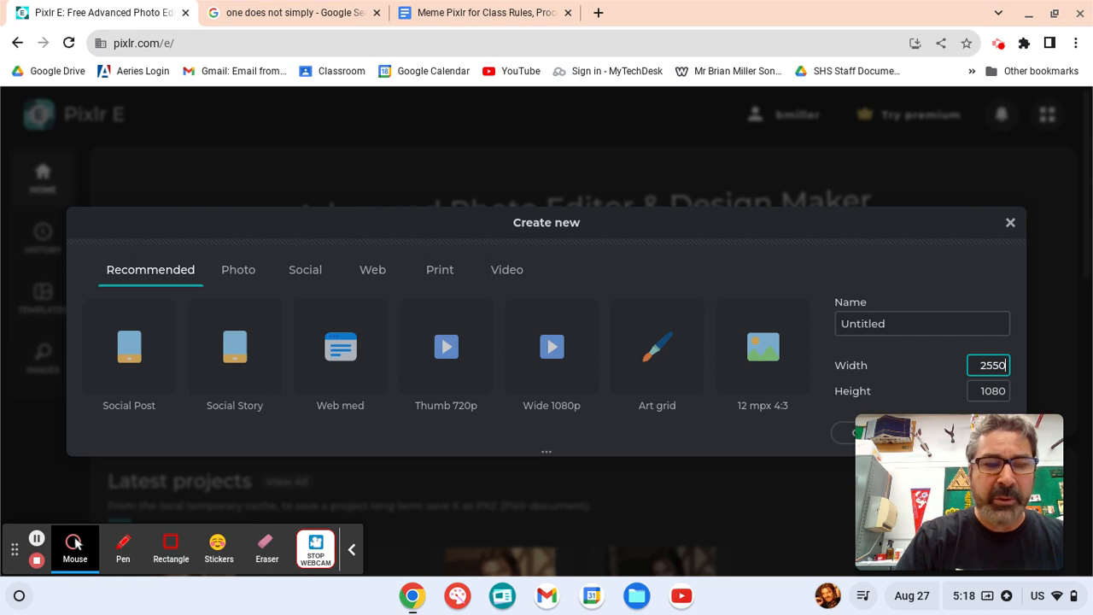
pyautogui.press('Tab')
pyautogui.write('3300')
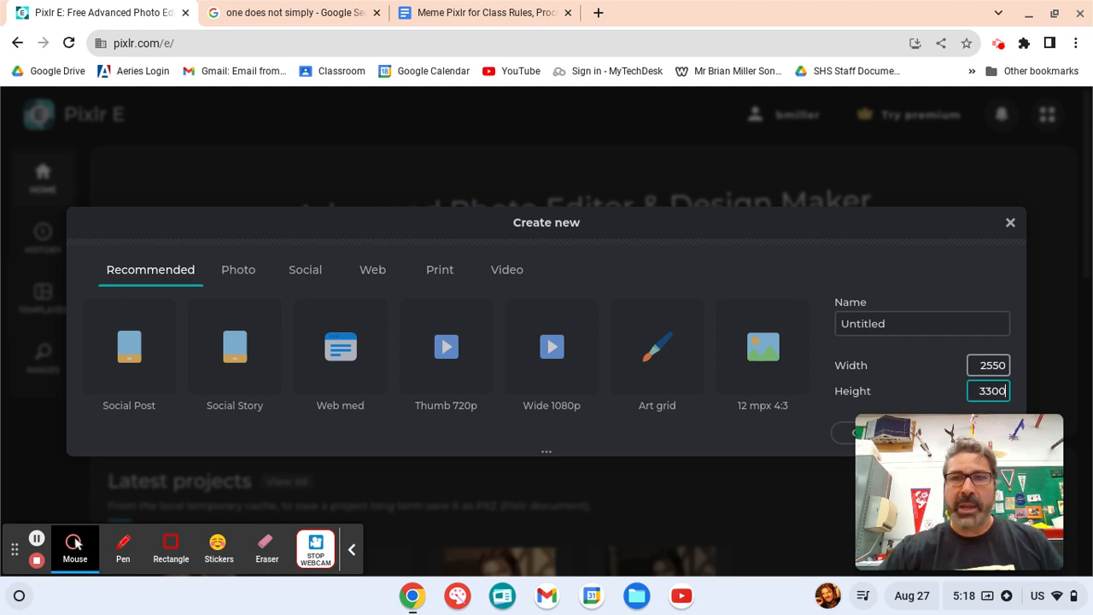
# Name the new canvas "Meme" followed by the author's full name and create it.
pyautogui.moveTo(920, 324); pyautogui.dragTo(835, 328)
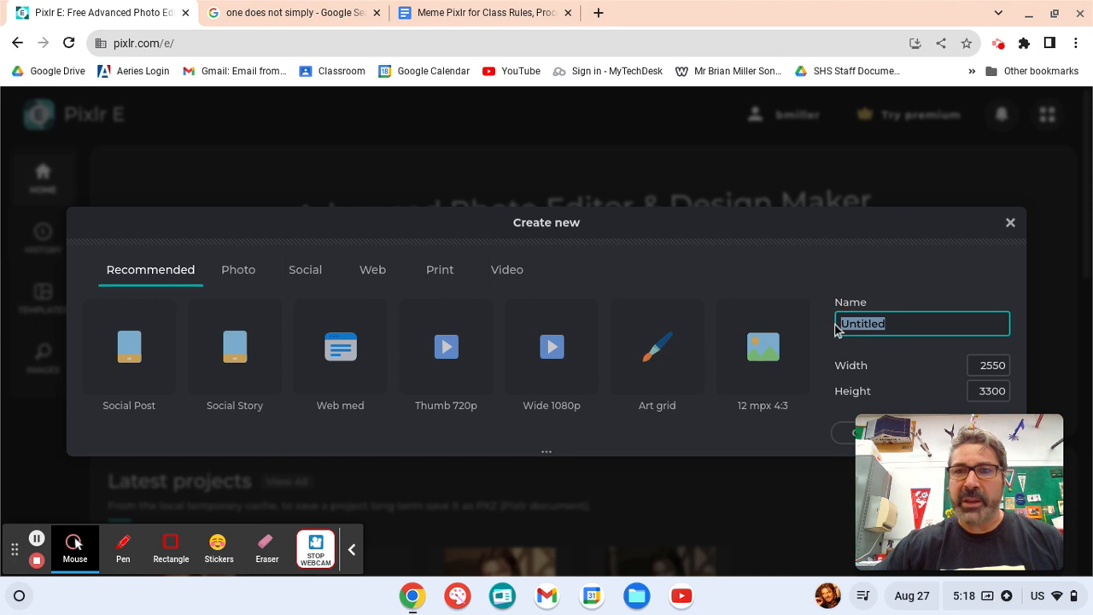
pyautogui.write('Meme')
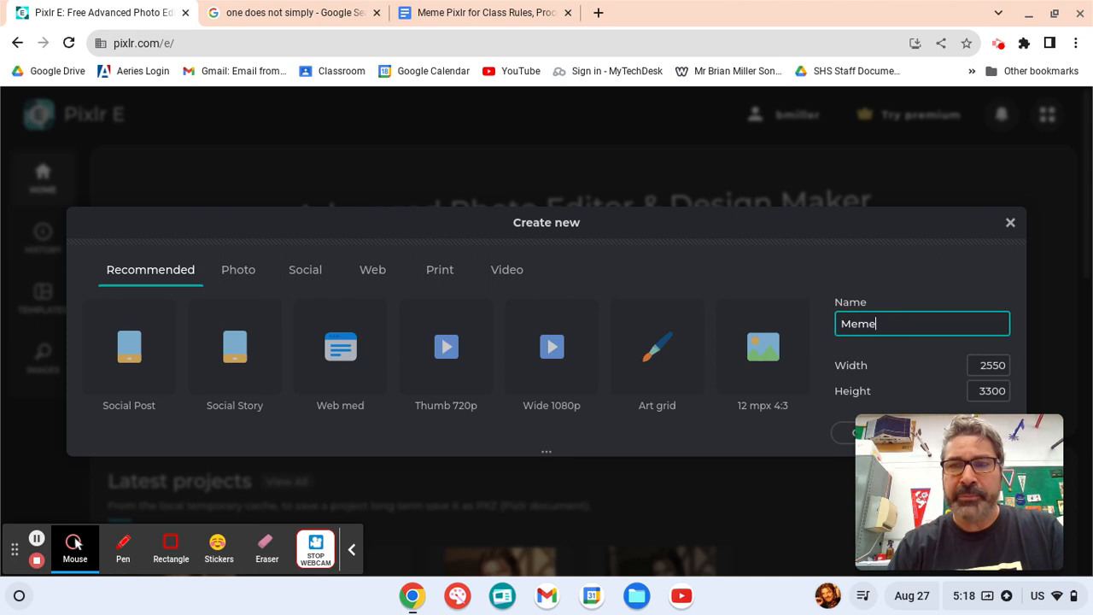
pyautogui.write('BrianMiller')
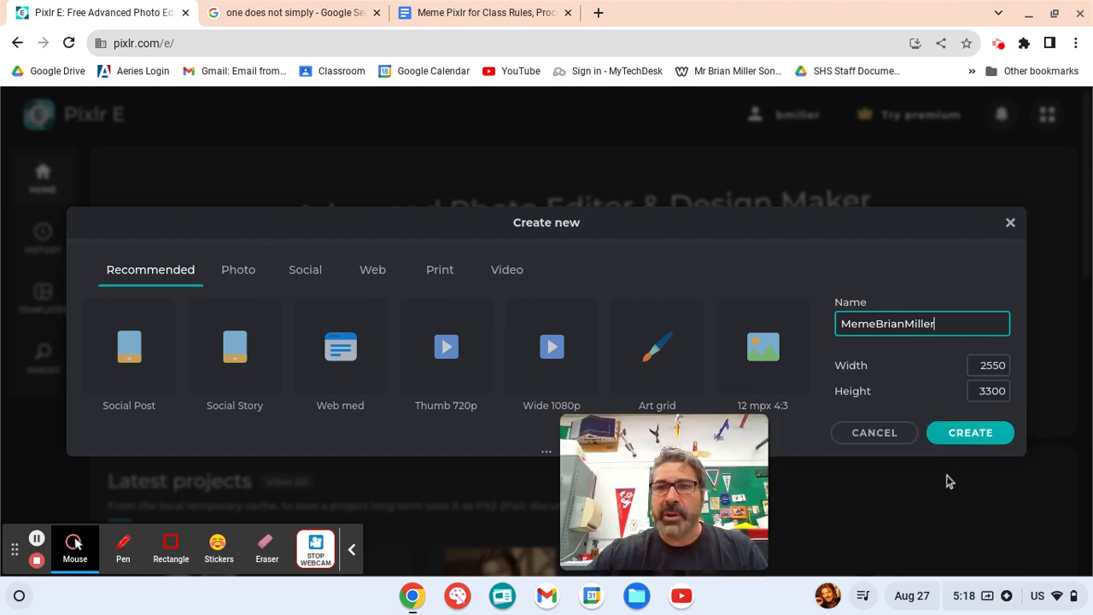
pyautogui.click(963, 434)
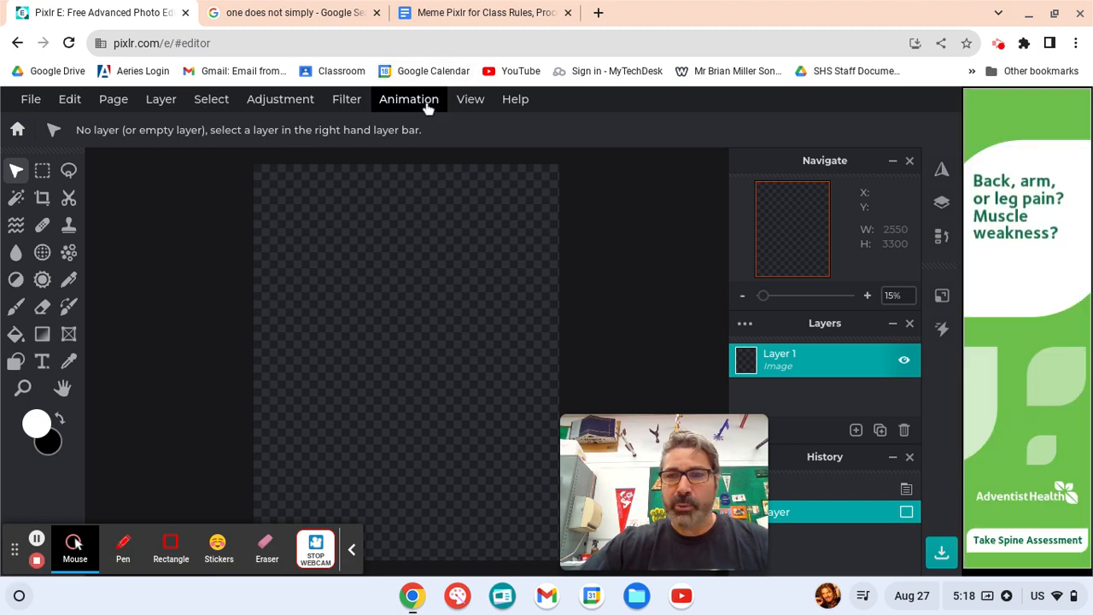
# Go to the "one does not simply" image search results and find the captionless Imgflip picture.
pyautogui.click(328, 13)
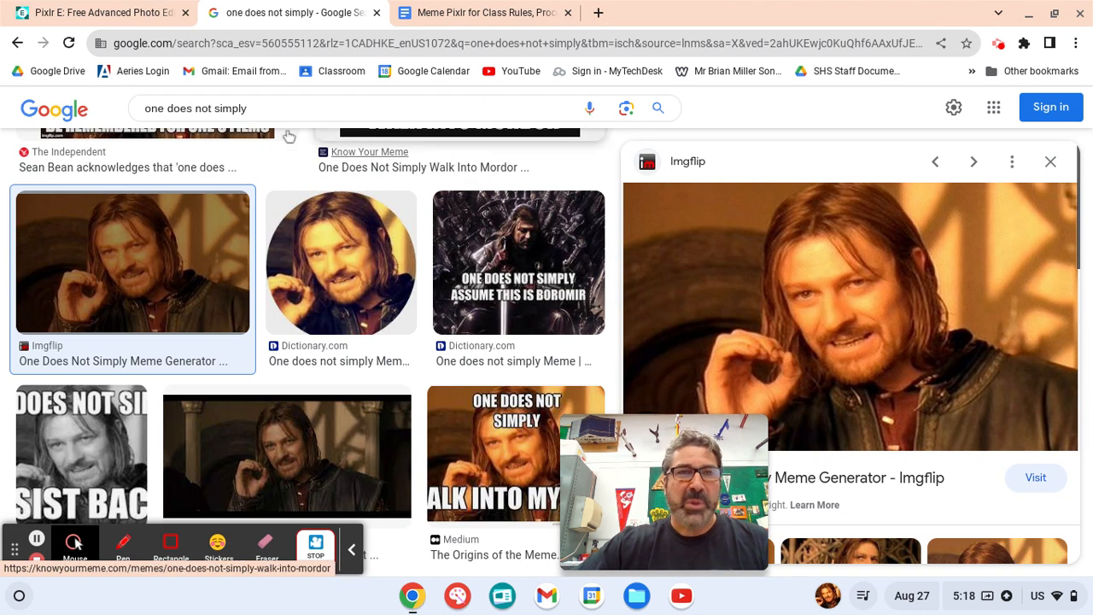
pyautogui.scroll(5, 171, 128)
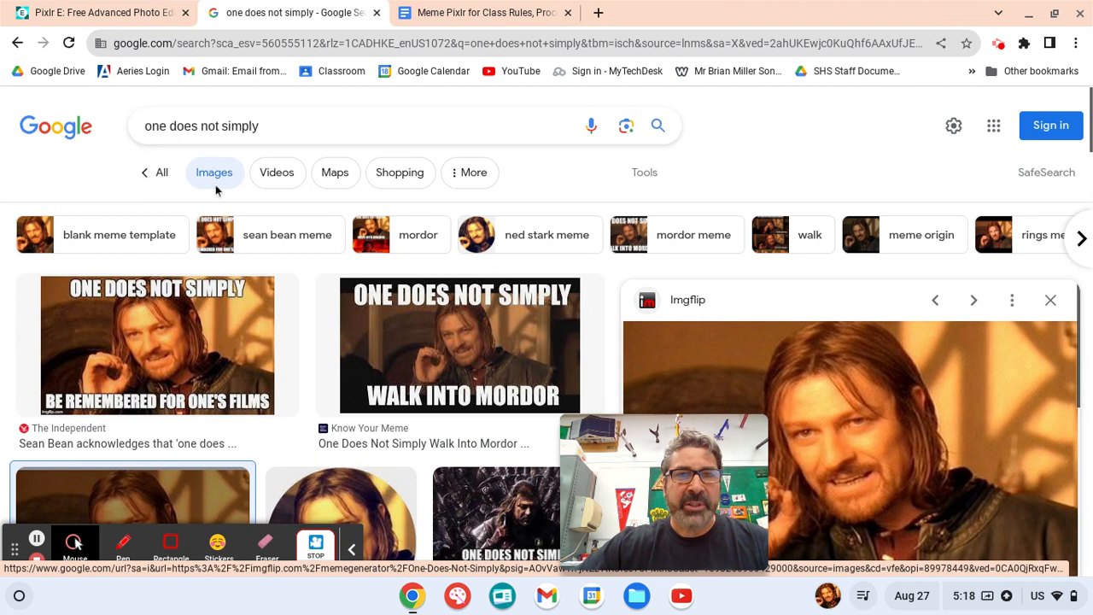
pyautogui.scroll(-2, 256, 239)
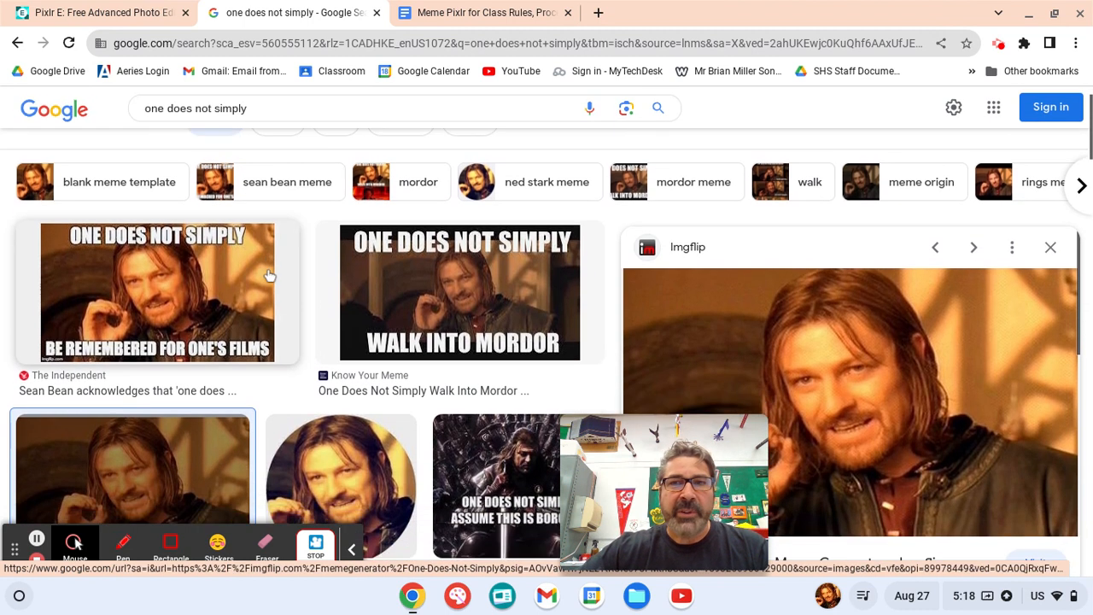
pyautogui.scroll(-3, 275, 282)
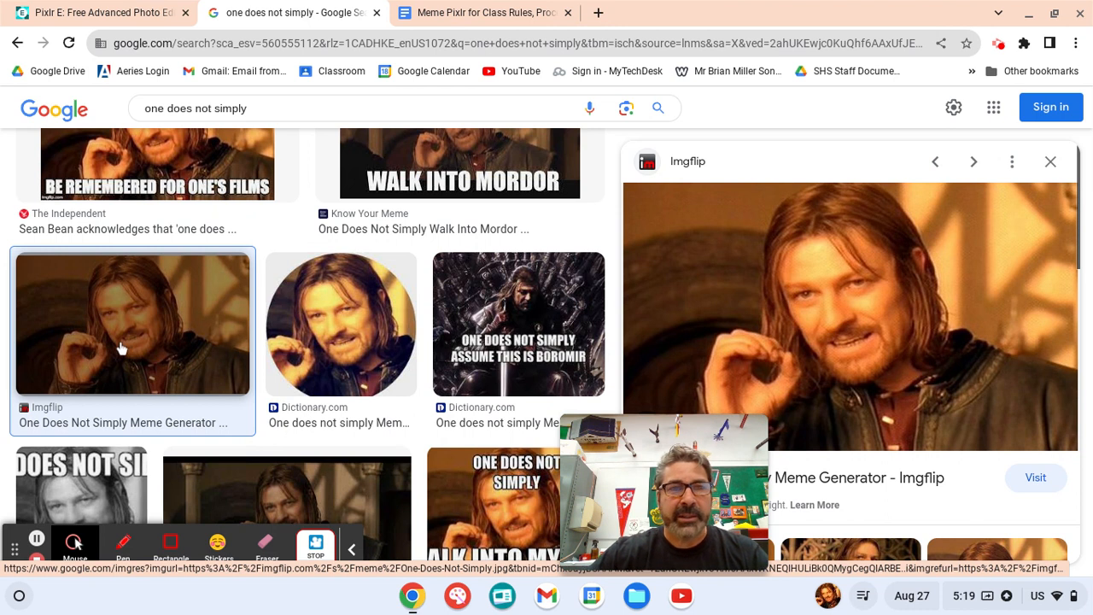
pyautogui.rightClick(865, 294)
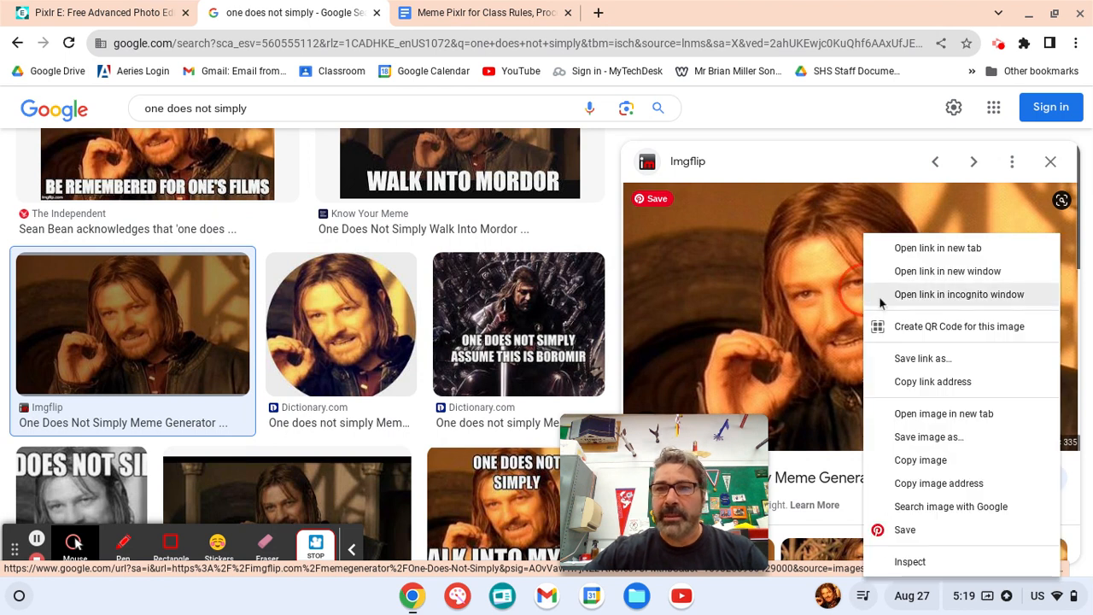
pyautogui.click(936, 448)
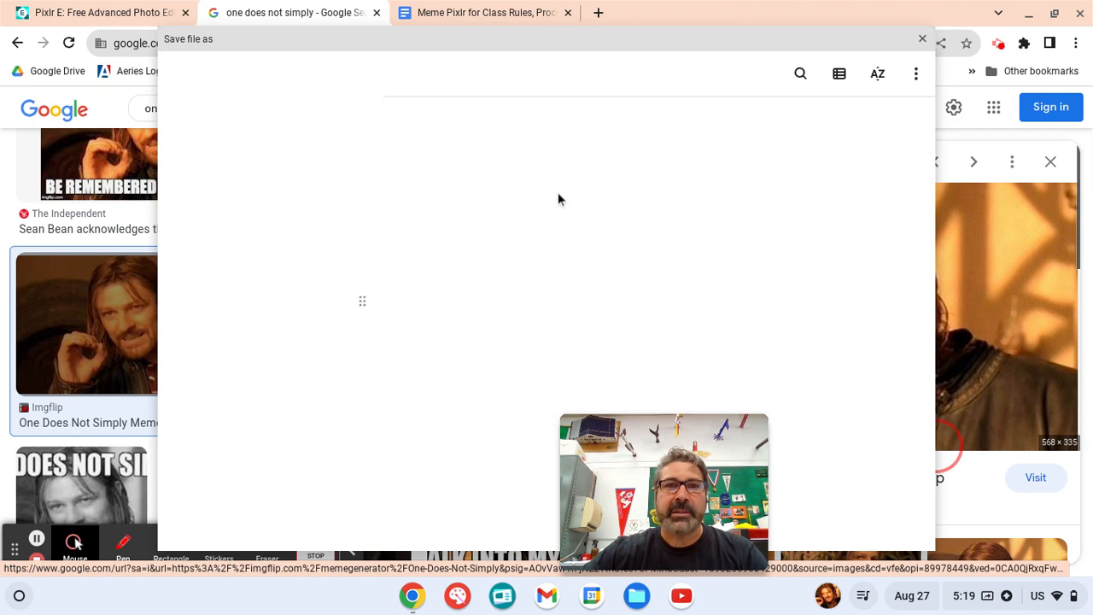
pyautogui.click(412, 77)
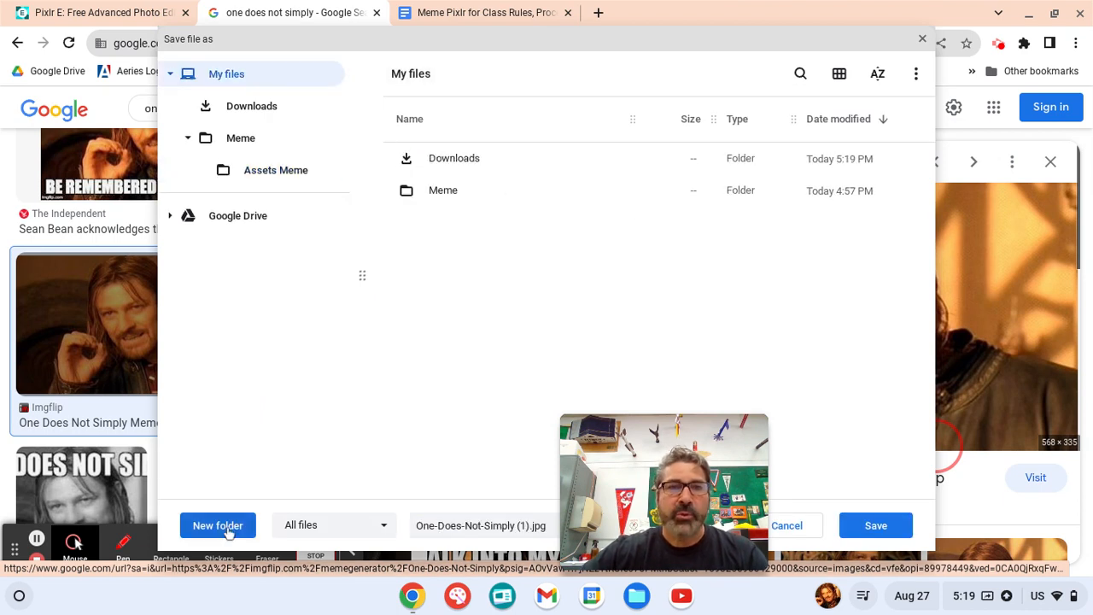
pyautogui.doubleClick(450, 193)
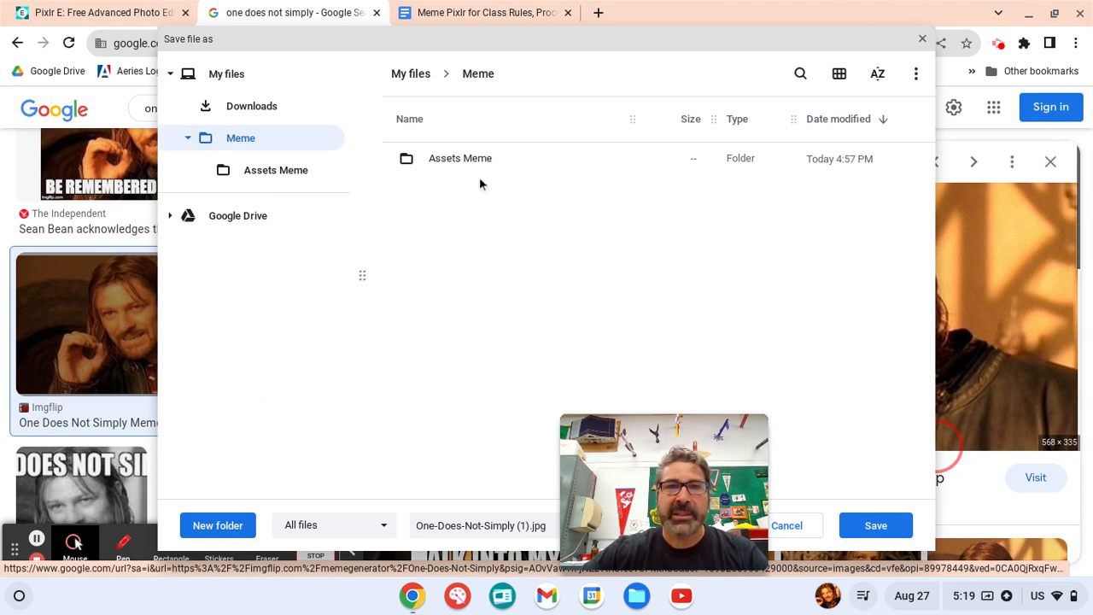
pyautogui.doubleClick(456, 160)
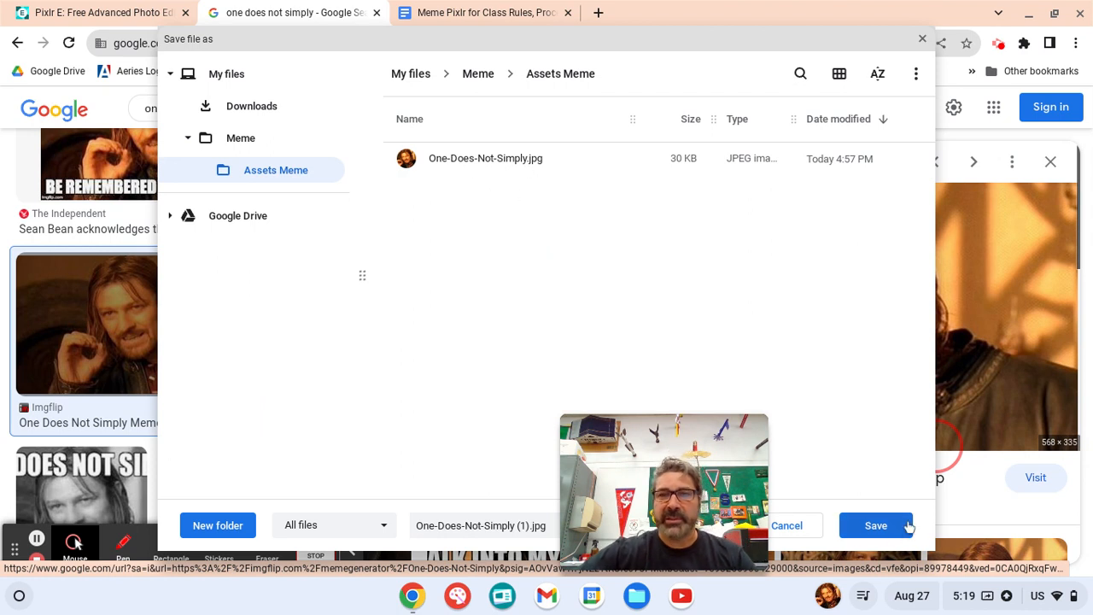
pyautogui.click(786, 530)
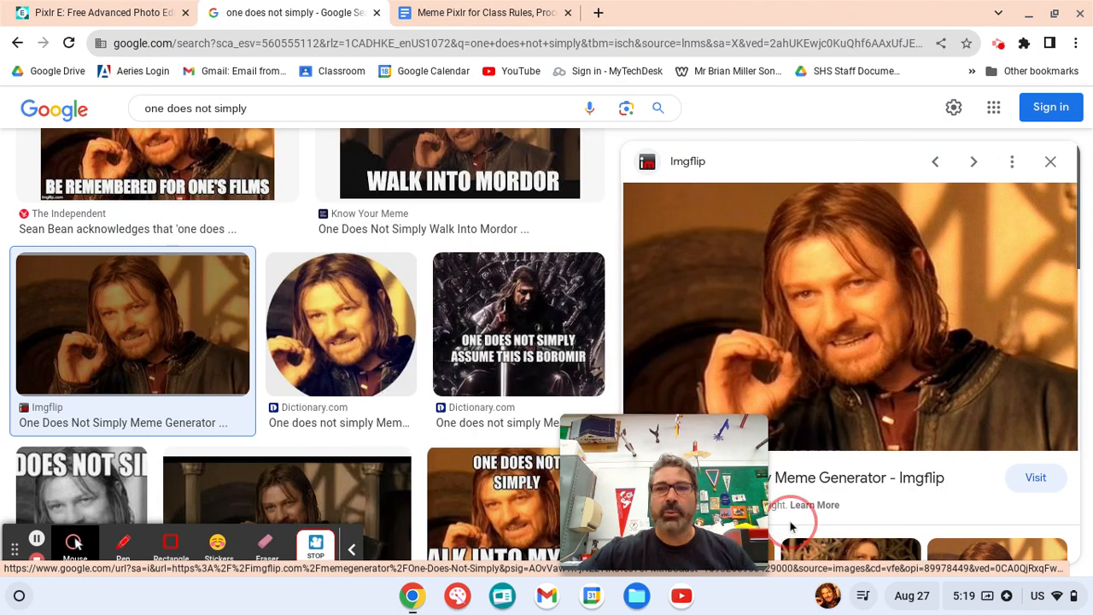
# Copy the image address of the captionless Imgflip "One Does Not Simply" picture.
pyautogui.click(155, 328)
pyautogui.rightClick(833, 331)
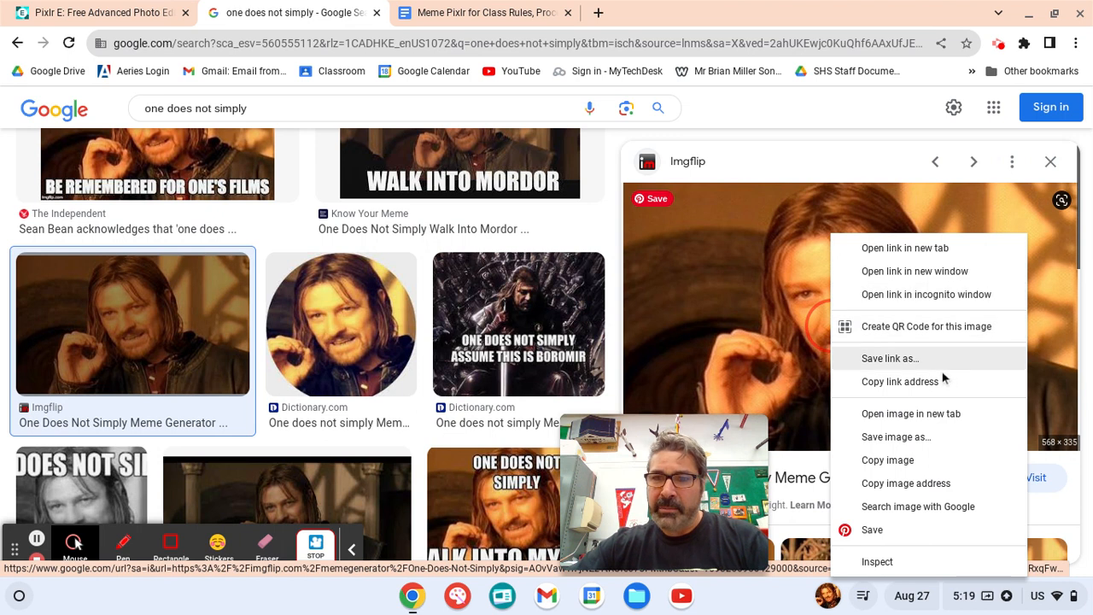
pyautogui.click(901, 484)
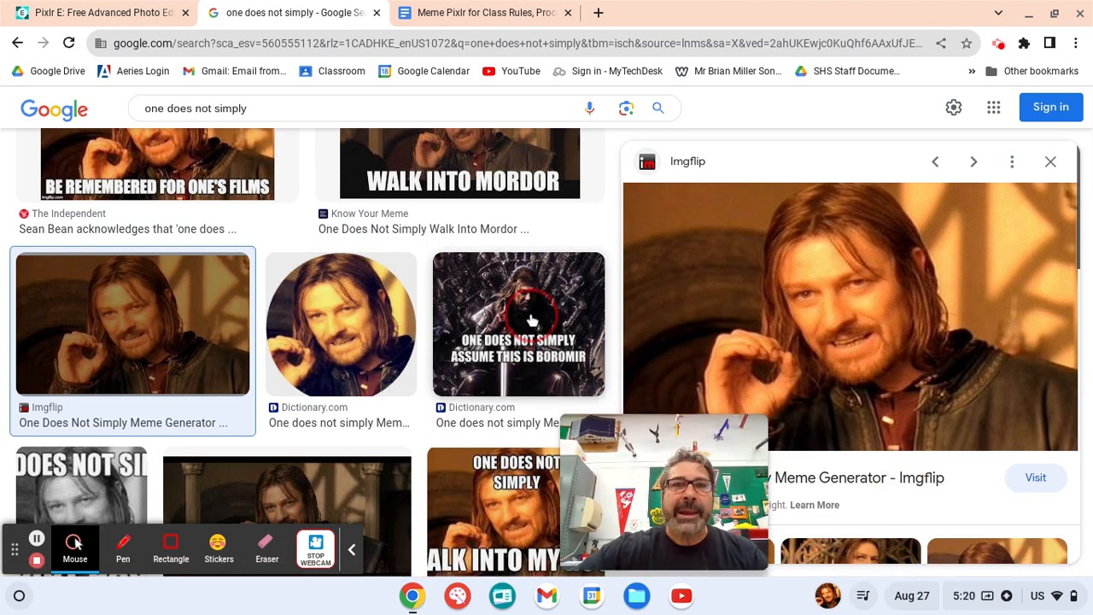
# Switch to Pixlr E and add One-Does-Not-Simply.jpg from the Assets Meme folder as an image layer.
pyautogui.click(128, 14)
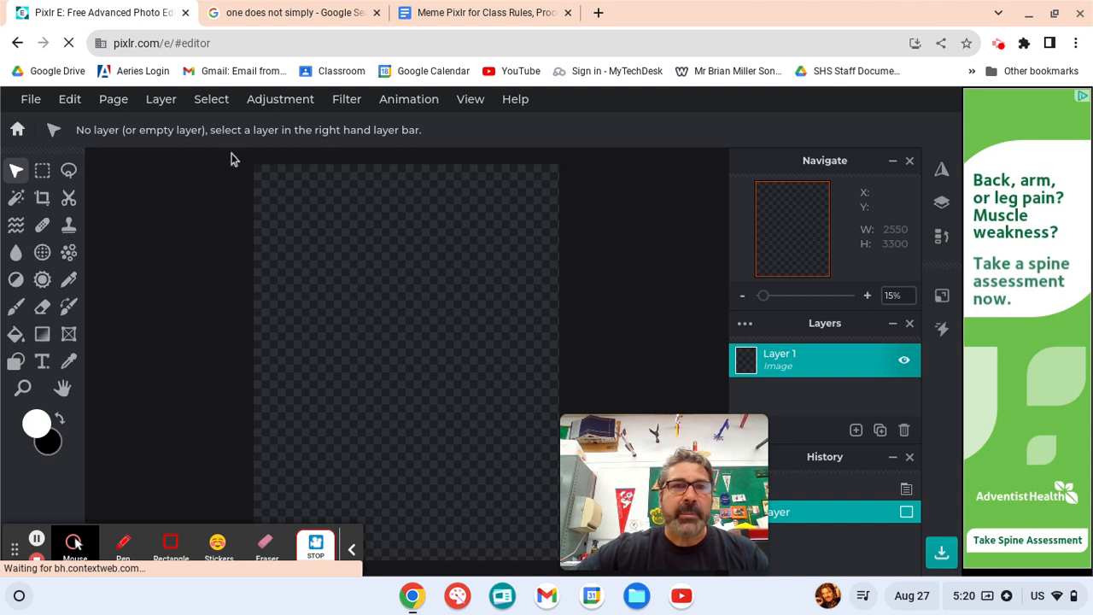
pyautogui.click(163, 103)
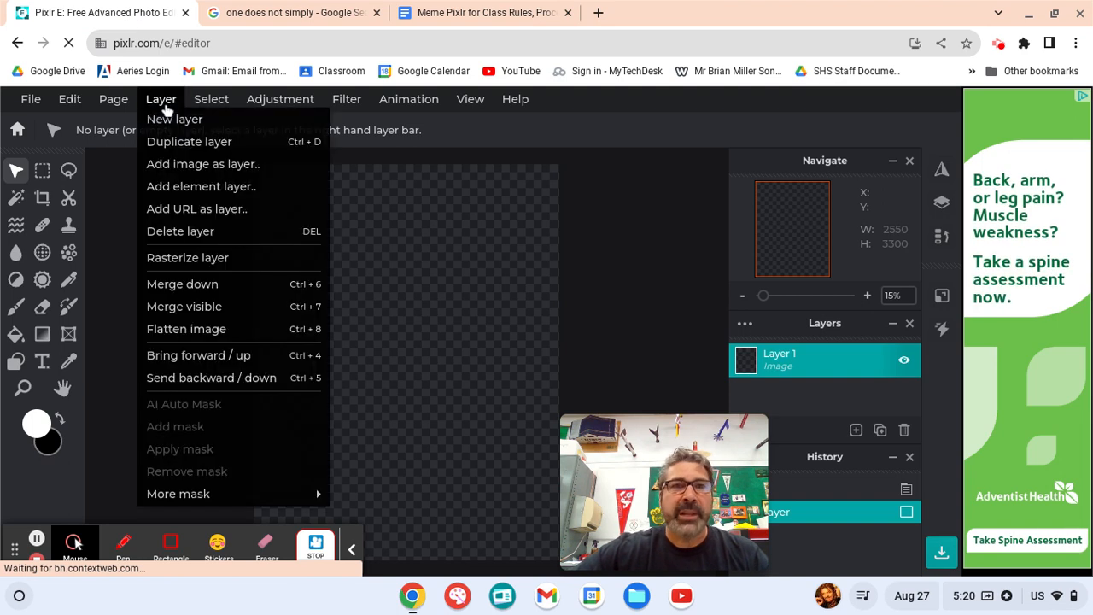
pyautogui.click(203, 171)
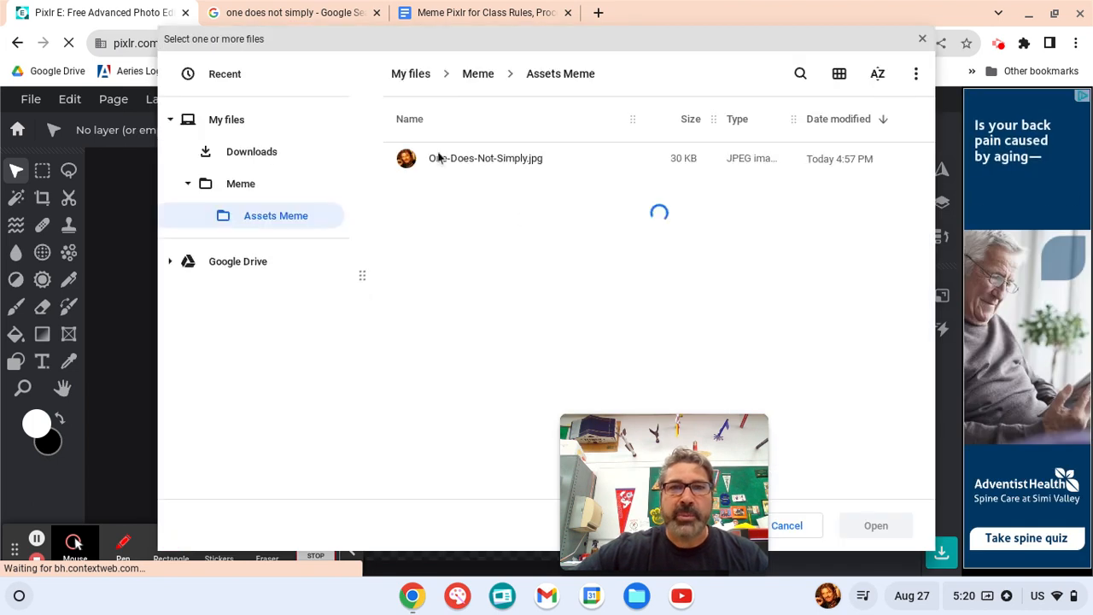
pyautogui.click(406, 85)
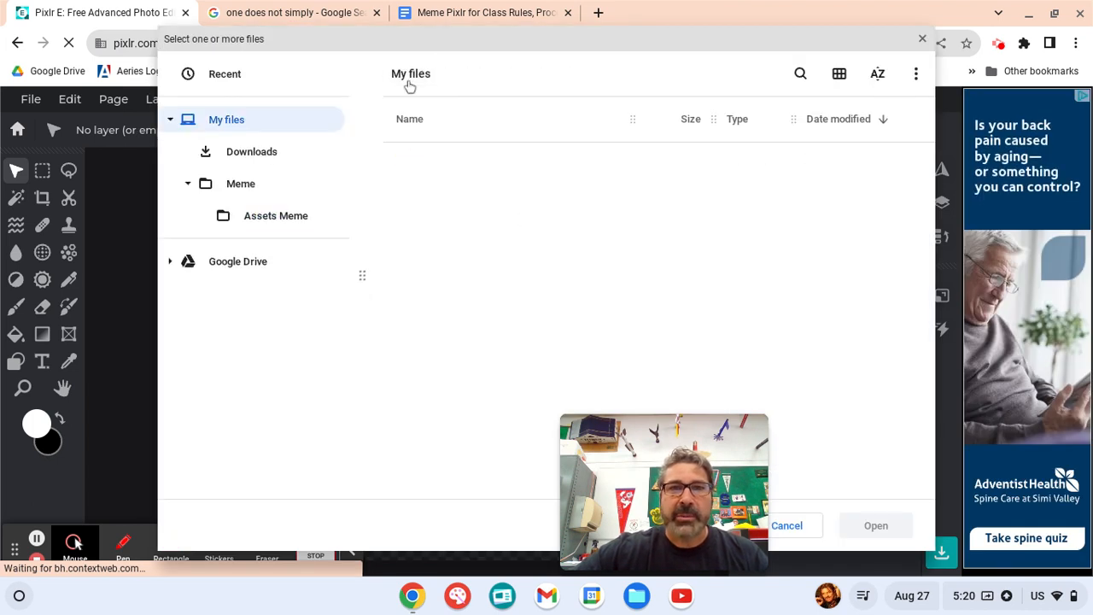
pyautogui.doubleClick(445, 194)
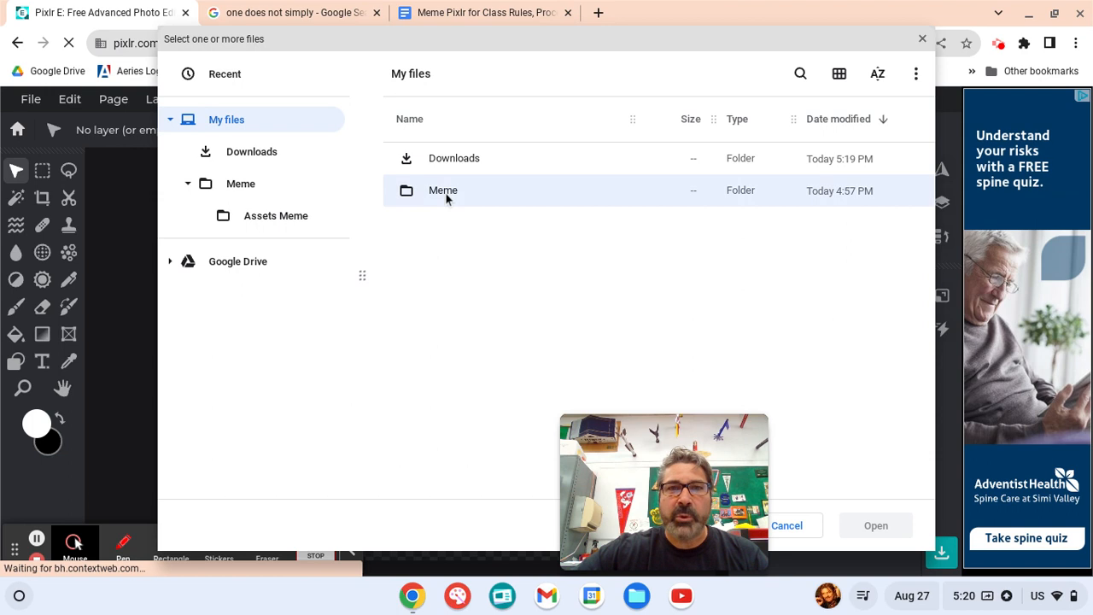
pyautogui.doubleClick(469, 162)
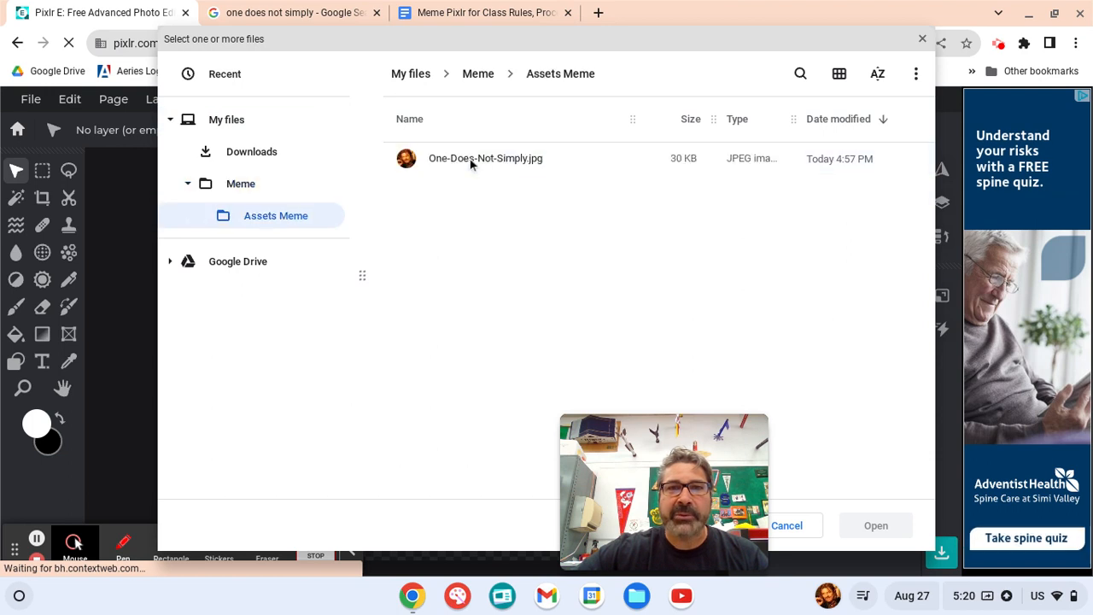
pyautogui.click(480, 163)
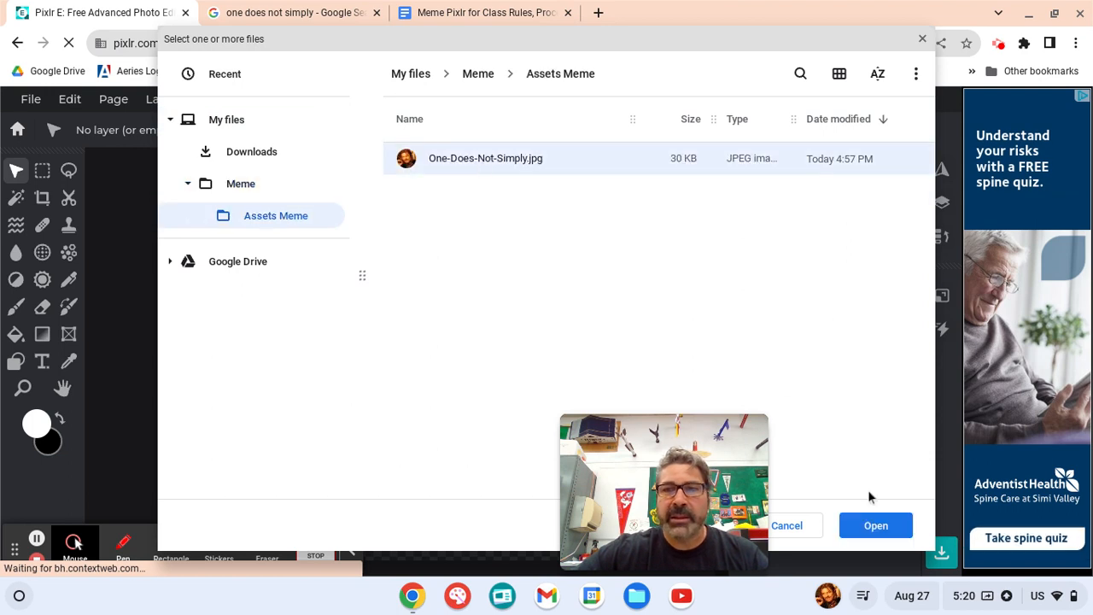
pyautogui.click(876, 525)
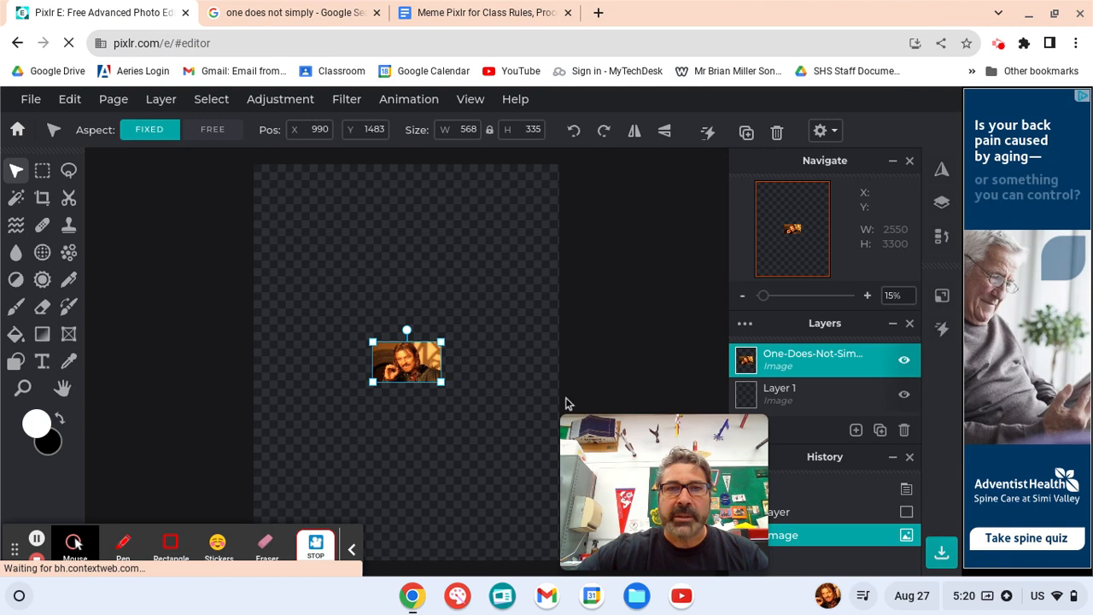
# Enlarge the picture to 2550 x 1504 across the upper part of the canvas at X 0, Y 36, and hide its layer.
pyautogui.moveTo(443, 358); pyautogui.dragTo(256, 386)
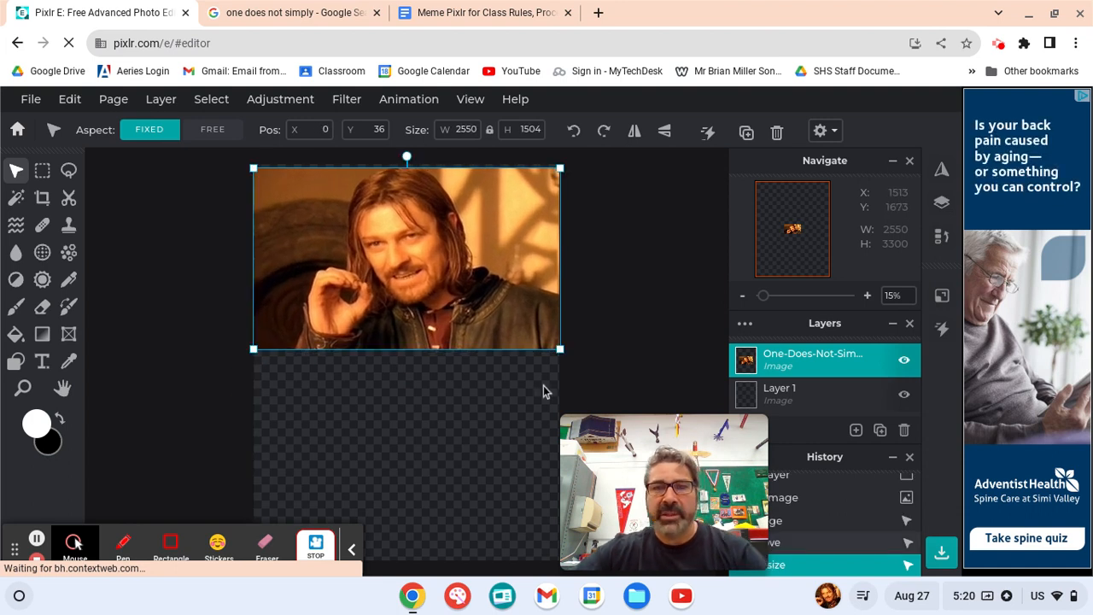
pyautogui.moveTo(664, 469)
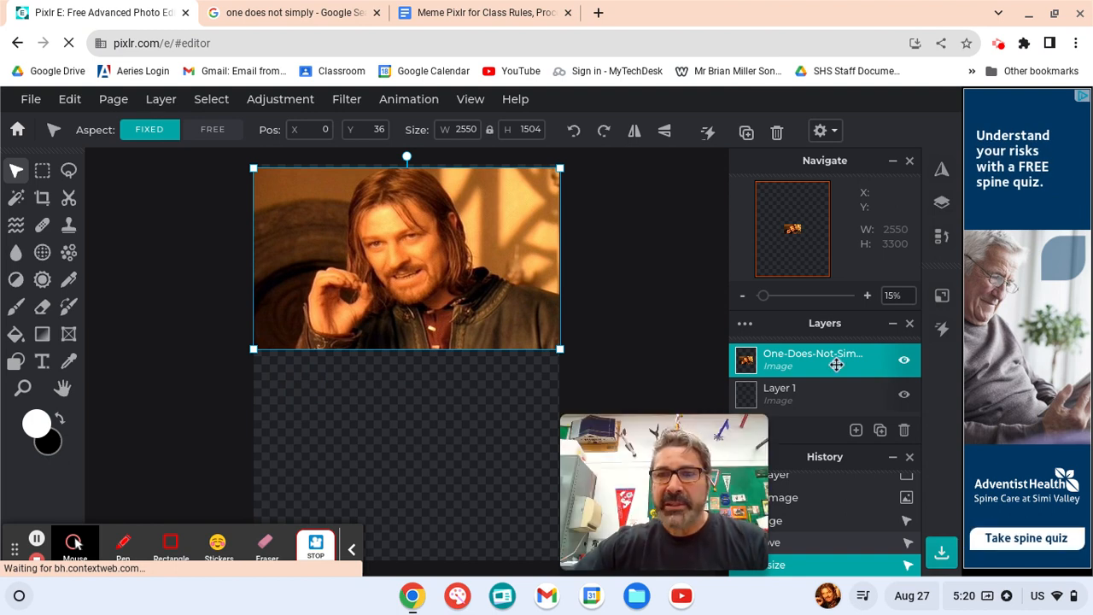
pyautogui.click(905, 364)
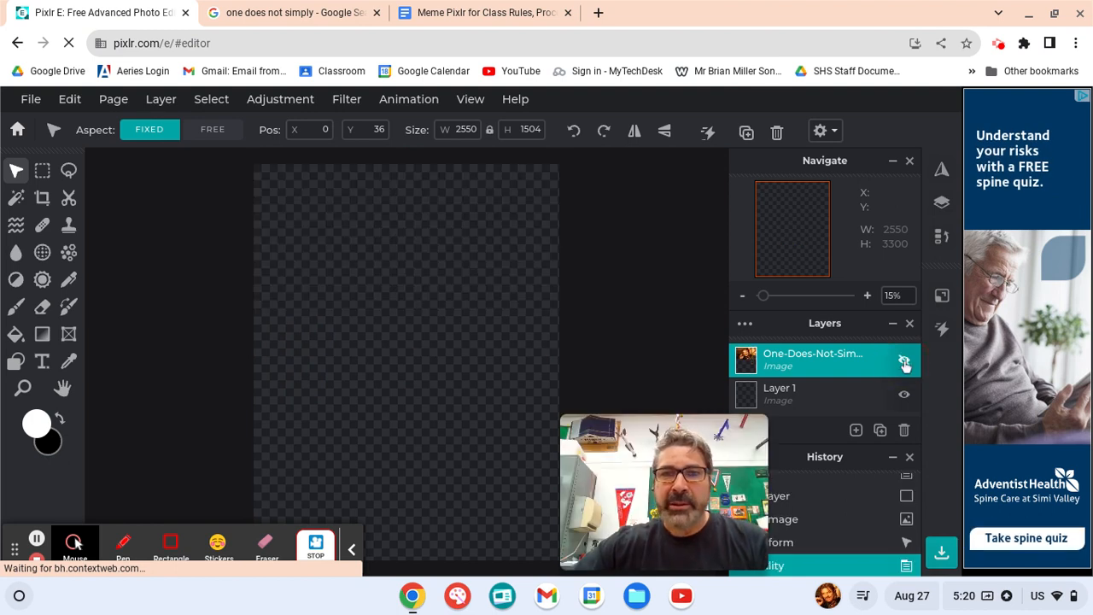
pyautogui.click(904, 364)
pyautogui.click(905, 364)
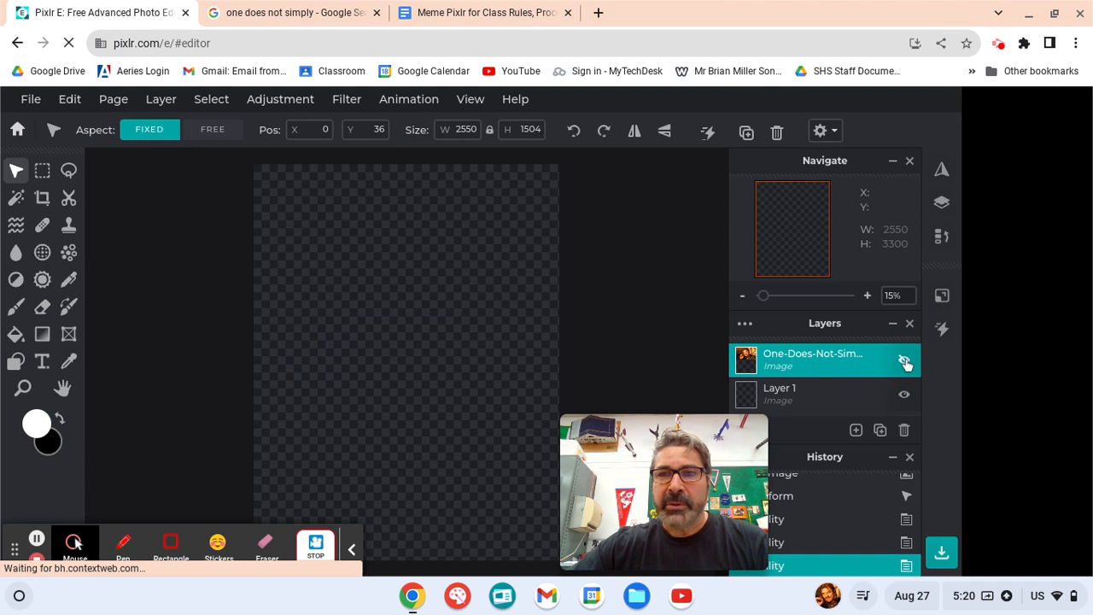
pyautogui.click(905, 364)
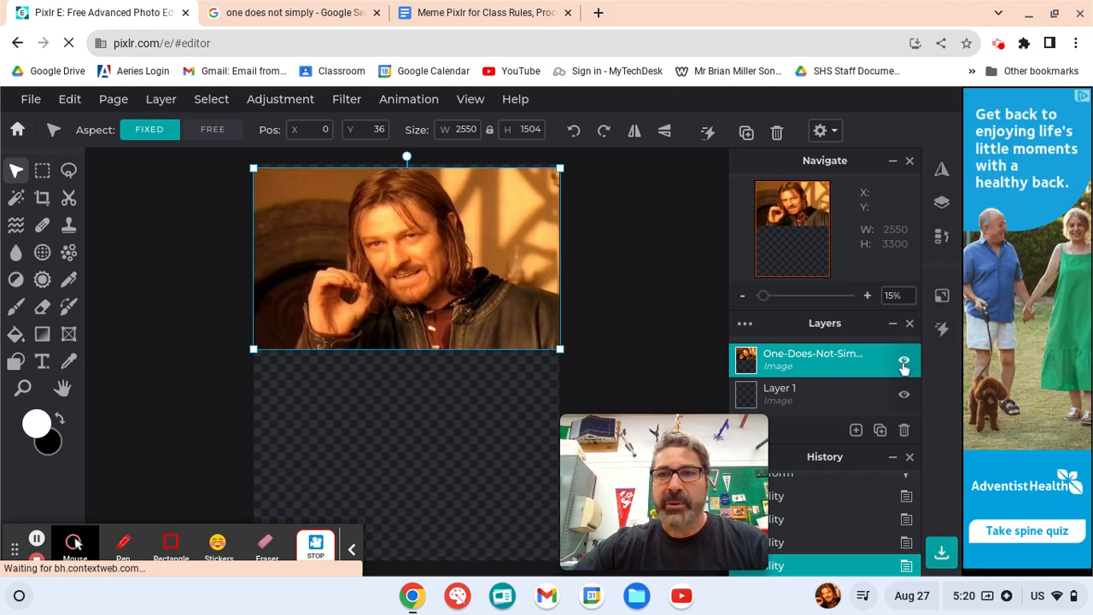
pyautogui.click(904, 364)
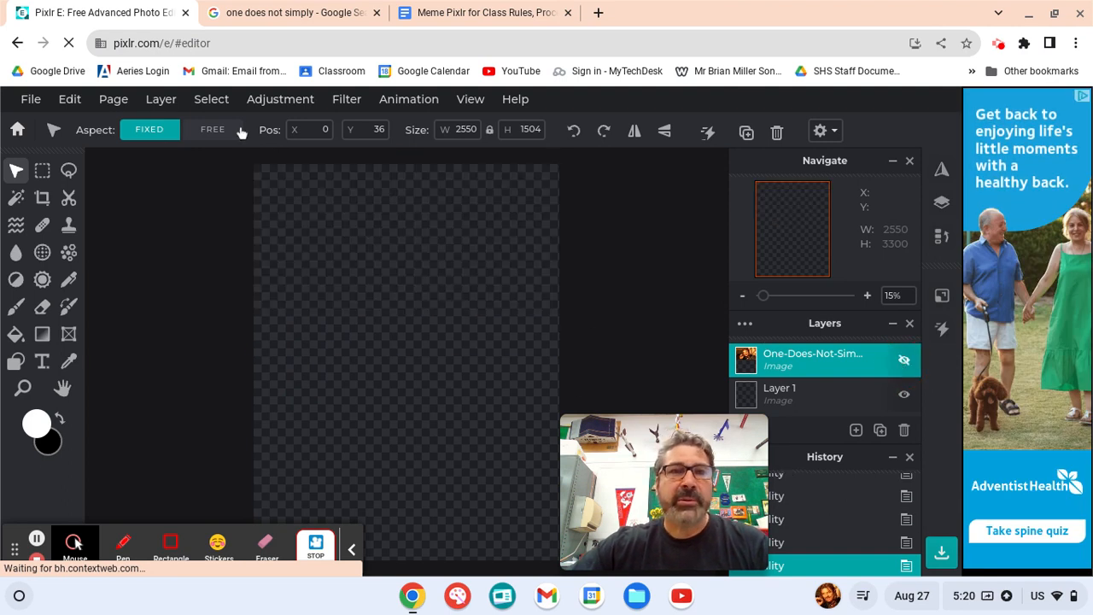
pyautogui.click(164, 102)
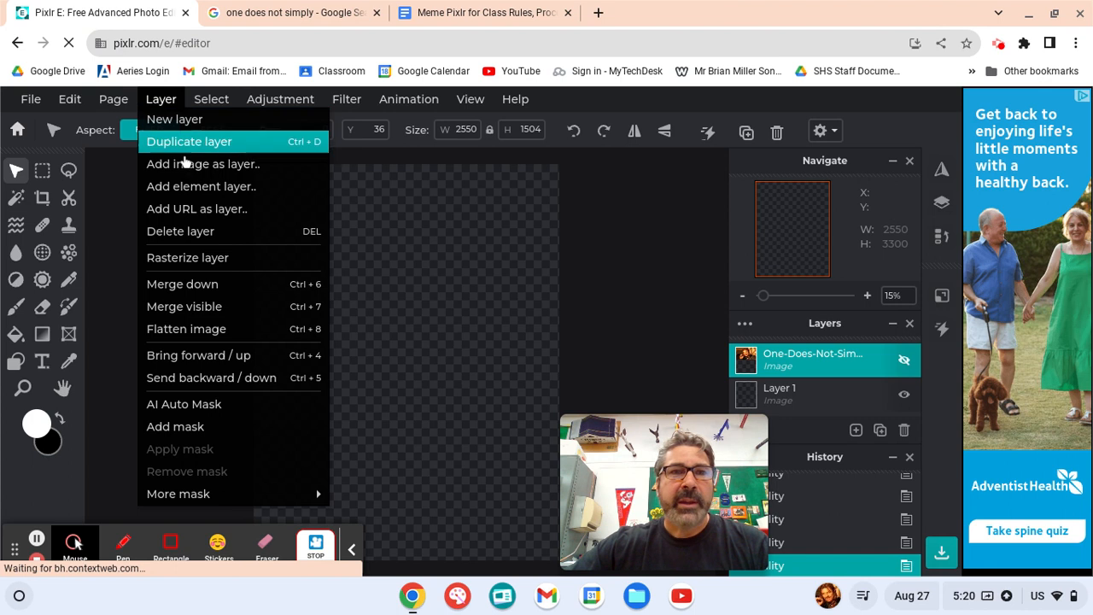
pyautogui.click(205, 209)
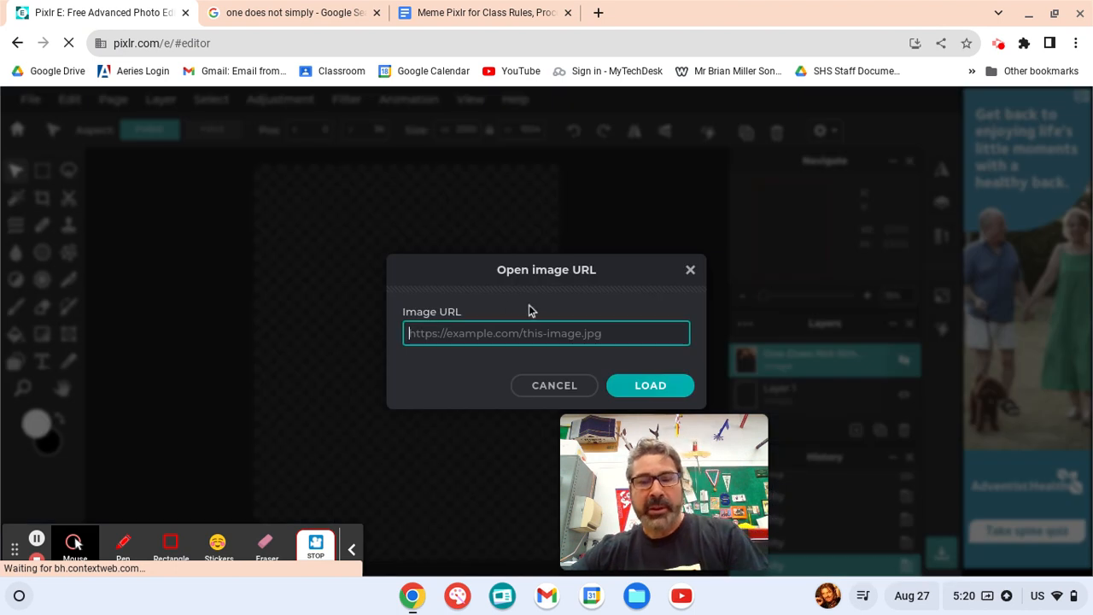
pyautogui.write('https://imgflip.com/s/meme/One-Does-Not-Simply.jpg')
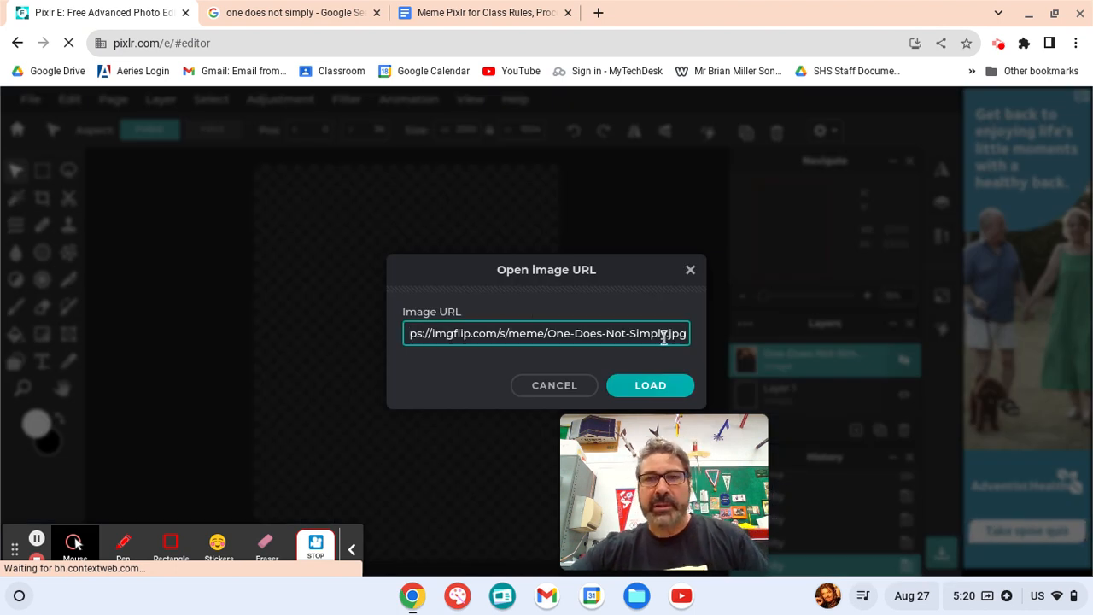
pyautogui.click(649, 384)
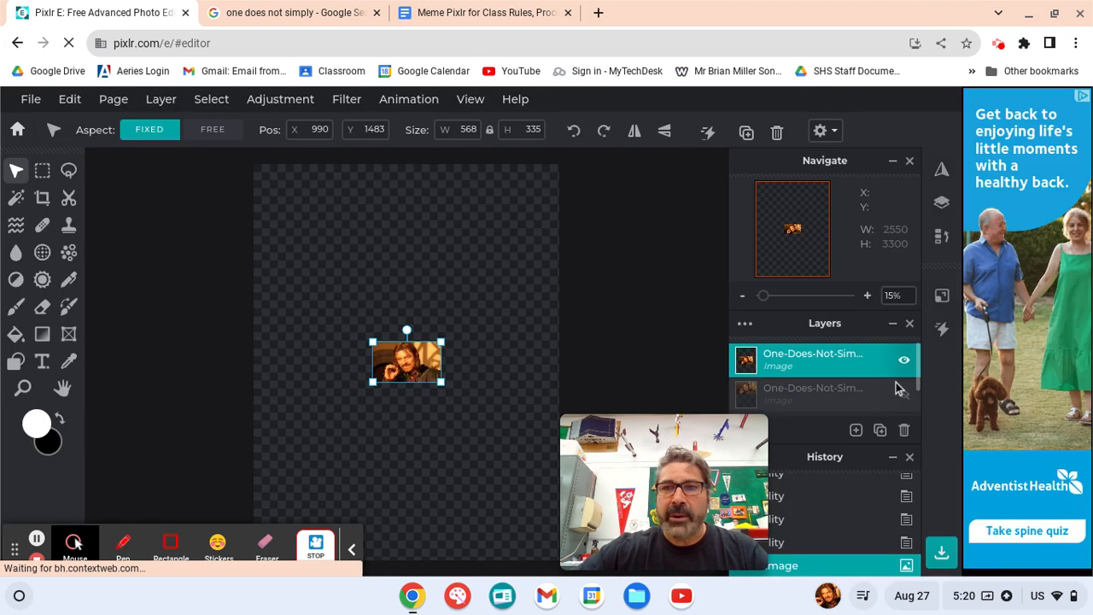
# Show the enlarged picture layer and hide the small picture layer loaded from the URL.
pyautogui.click(906, 362)
pyautogui.click(906, 362)
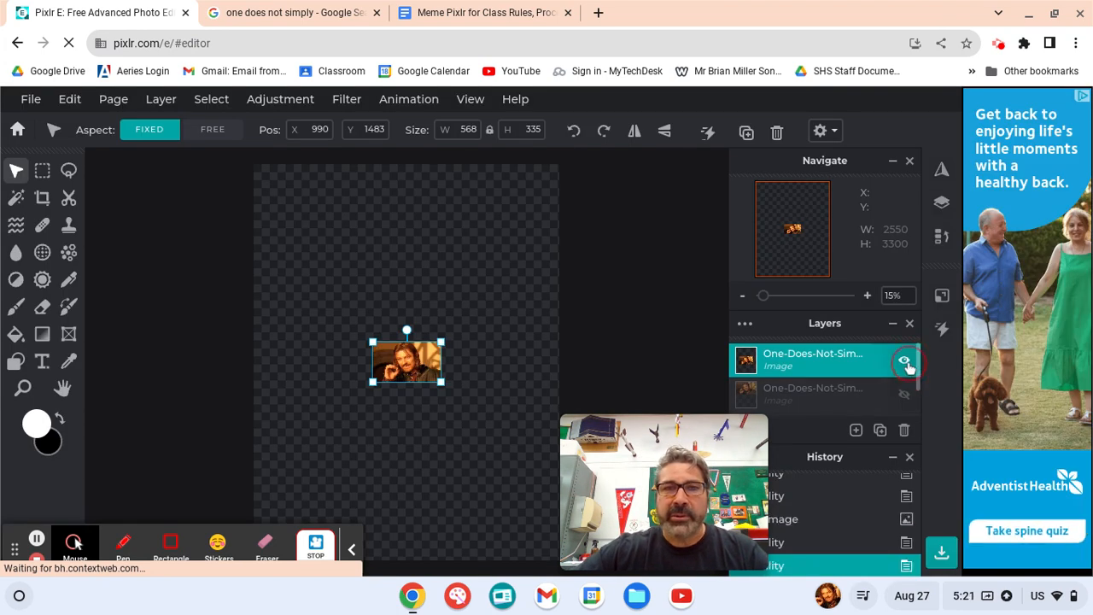
pyautogui.click(904, 397)
pyautogui.click(904, 396)
pyautogui.click(904, 396)
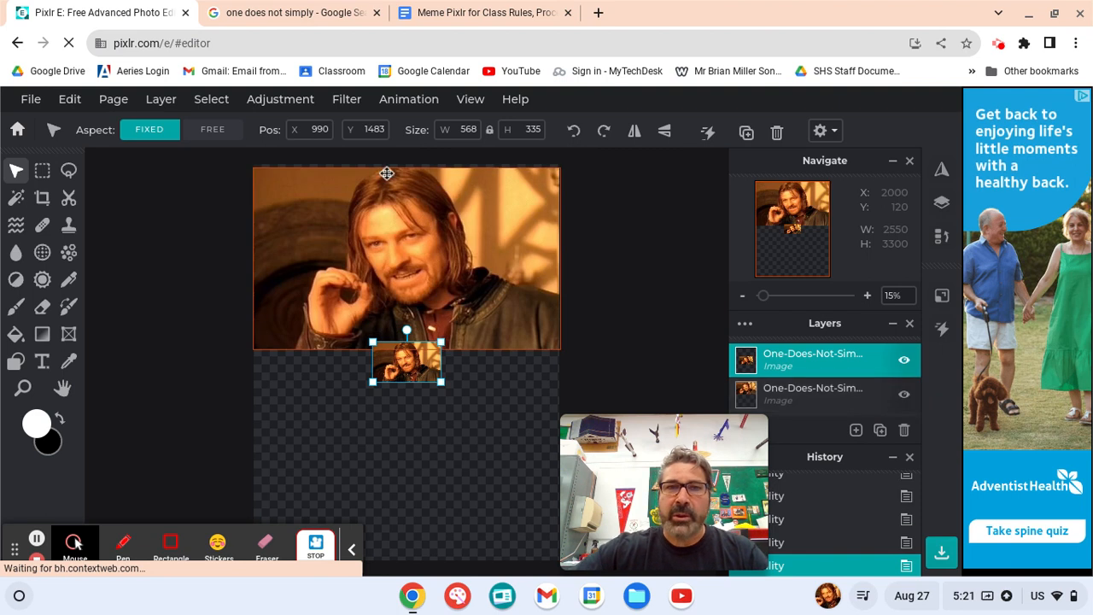
pyautogui.click(904, 396)
pyautogui.click(904, 396)
pyautogui.click(903, 362)
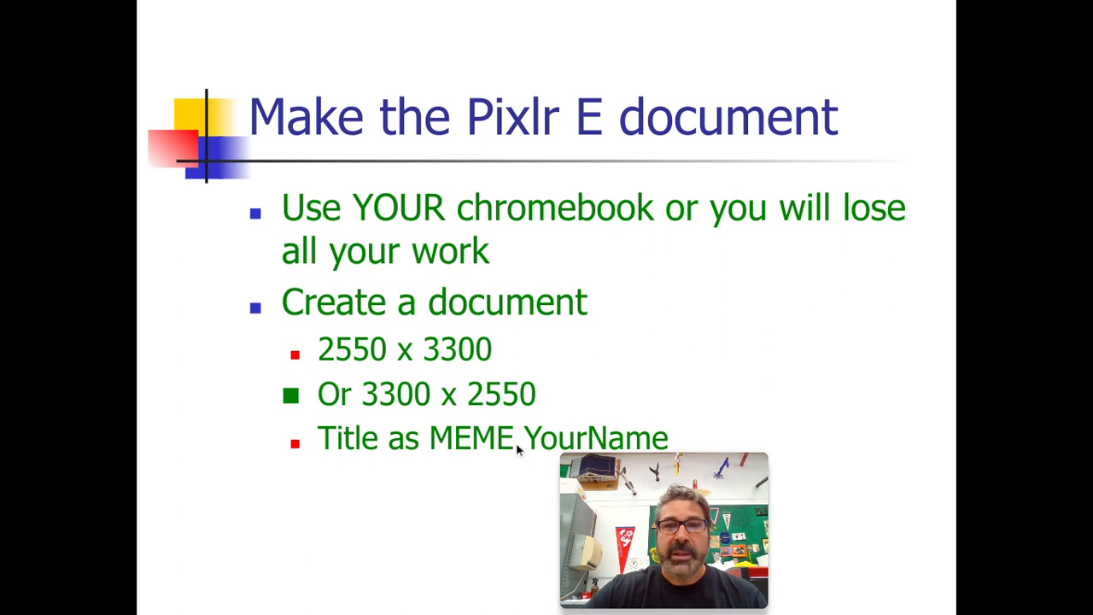
# Switch from the presentation back to Pixlr E and examine the enlarged picture's quality at different zoom levels.
pyautogui.click(697, 389)
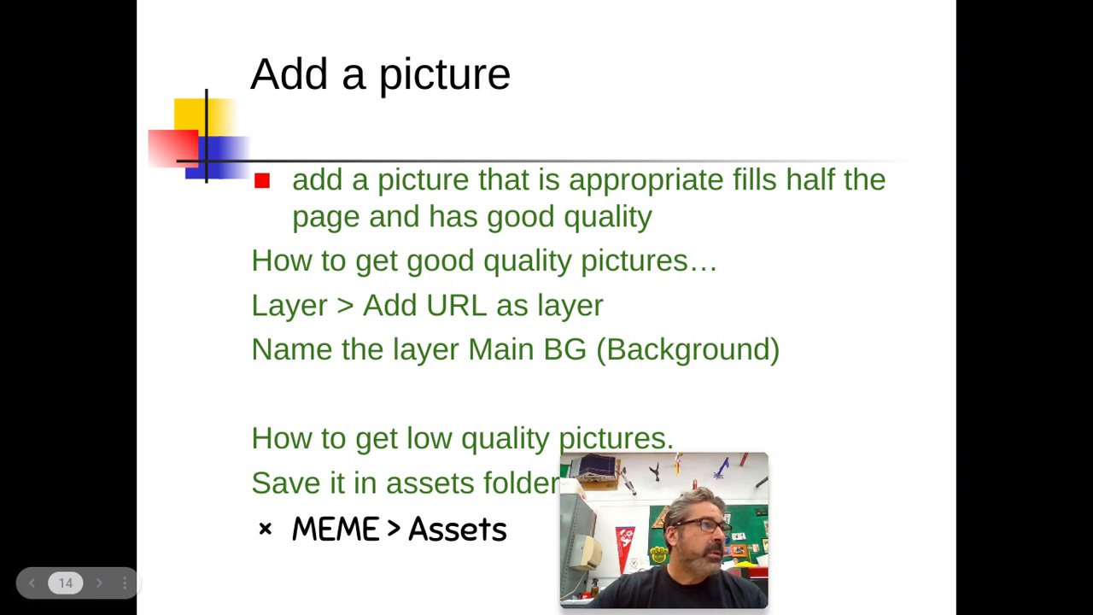
pyautogui.hotkey('alt', 'Tab')
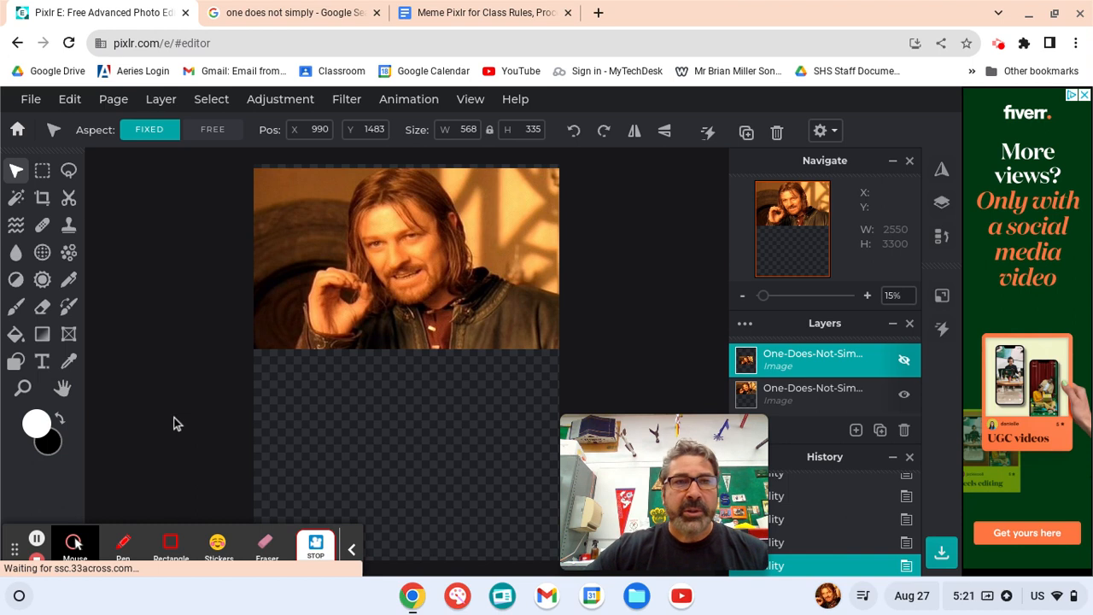
pyautogui.click(23, 390)
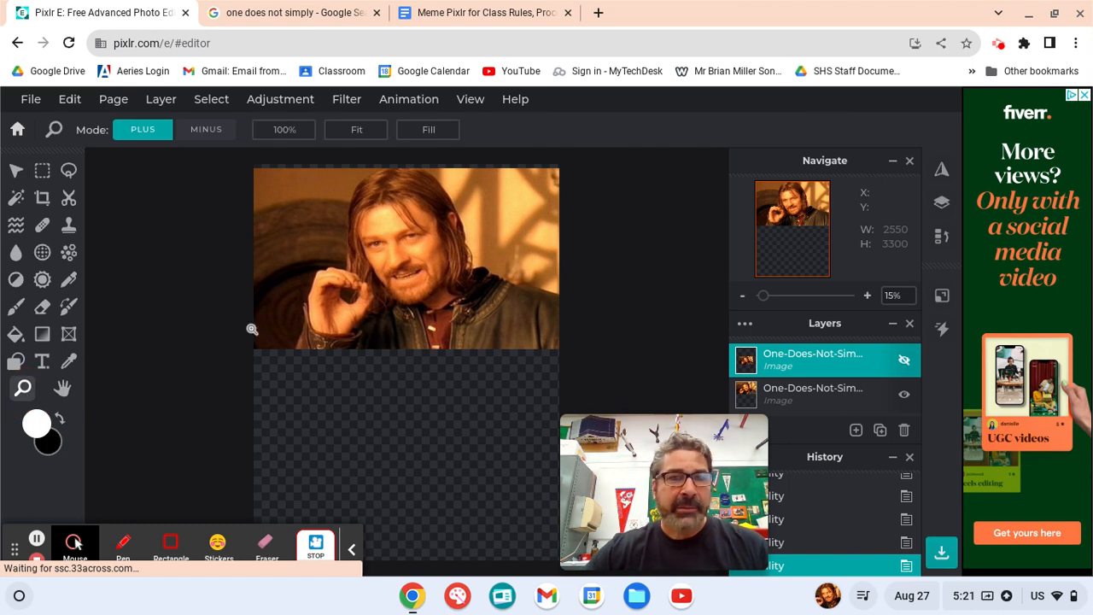
pyautogui.click(398, 303)
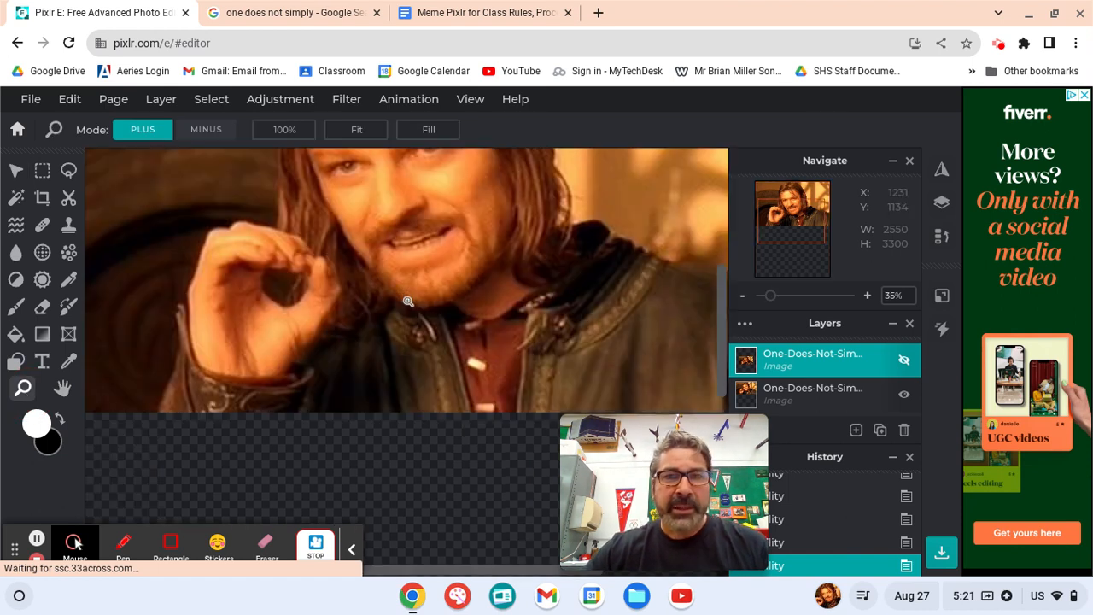
pyautogui.click(389, 314)
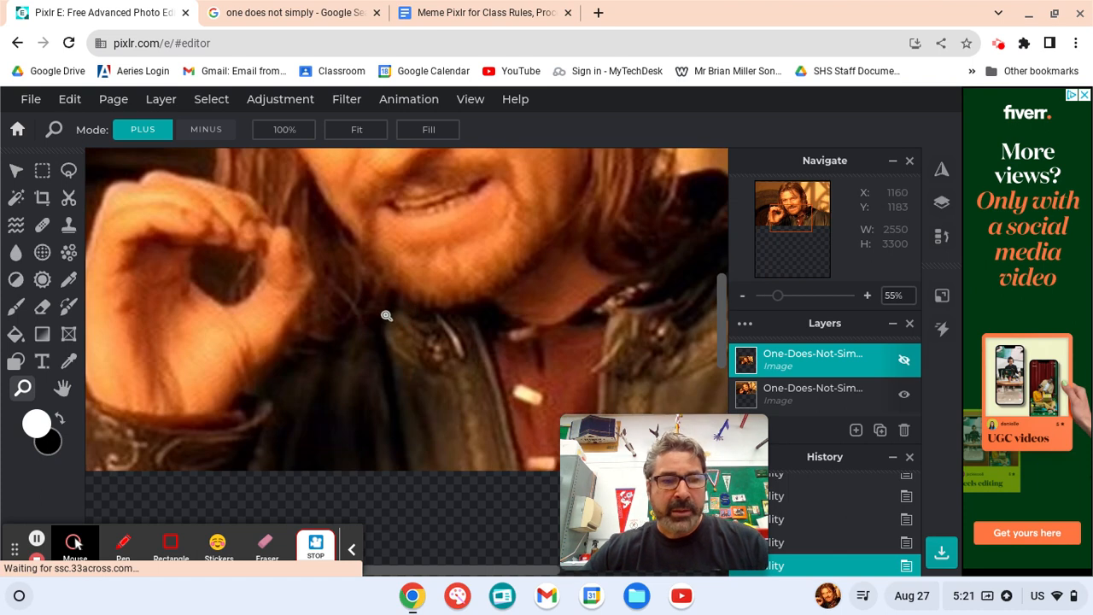
pyautogui.press('alt')
pyautogui.keyDown('alt'); pyautogui.click(386, 315); pyautogui.keyUp('alt')
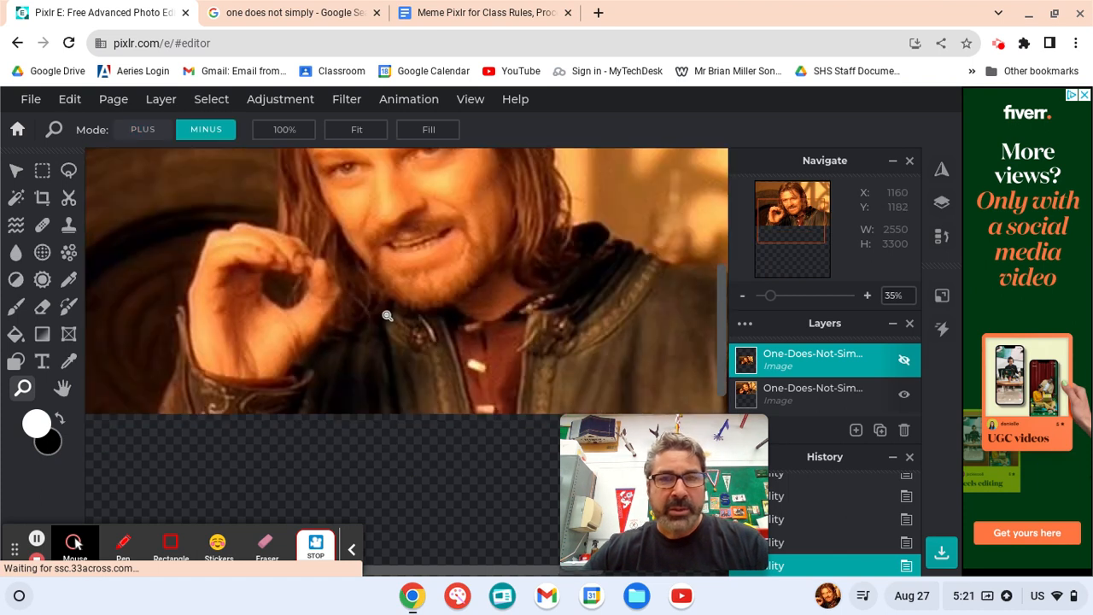
pyautogui.keyDown('alt'); pyautogui.click(387, 315); pyautogui.keyUp('alt')
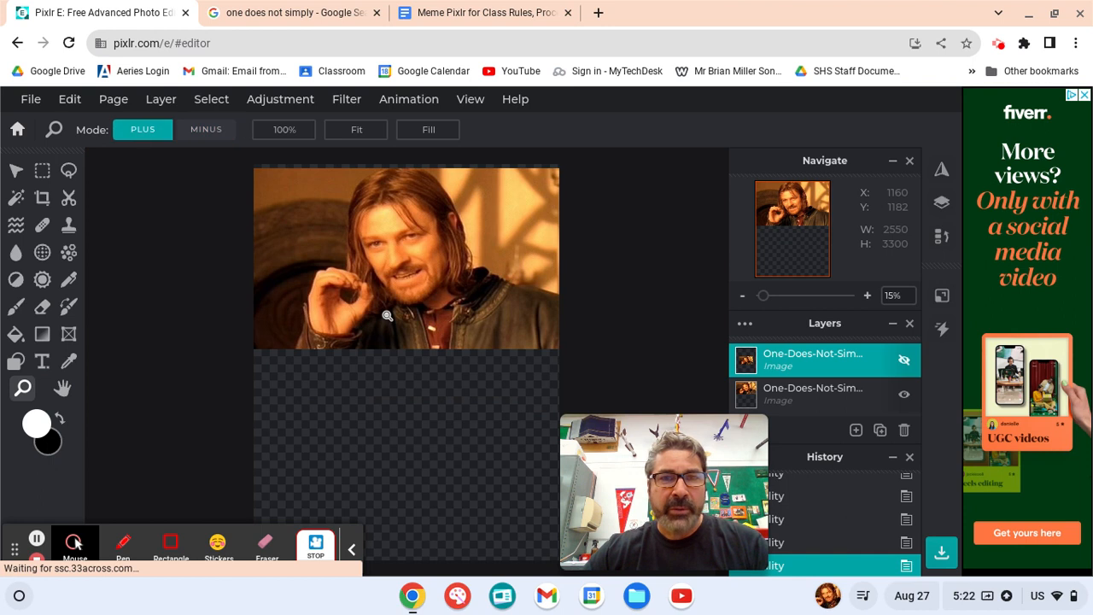
pyautogui.click(387, 315)
pyautogui.click(386, 316)
pyautogui.click(386, 317)
pyautogui.click(386, 316)
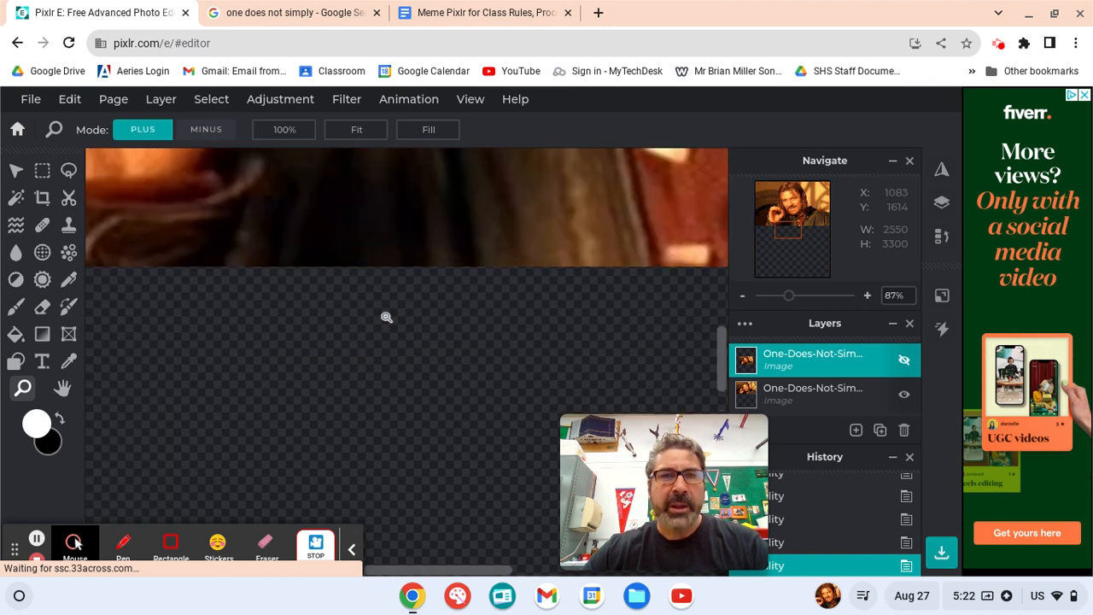
pyautogui.scroll(-5, 368, 325)
pyautogui.scroll(3, 367, 325)
pyautogui.scroll(-3, 367, 326)
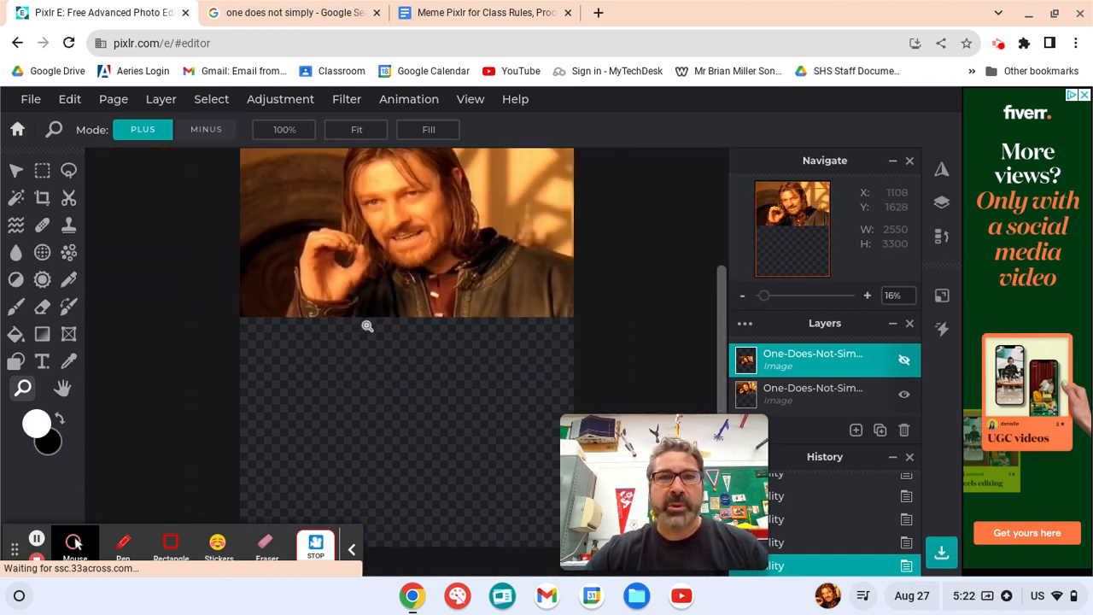
pyautogui.scroll(3, 369, 323)
pyautogui.scroll(-3, 370, 323)
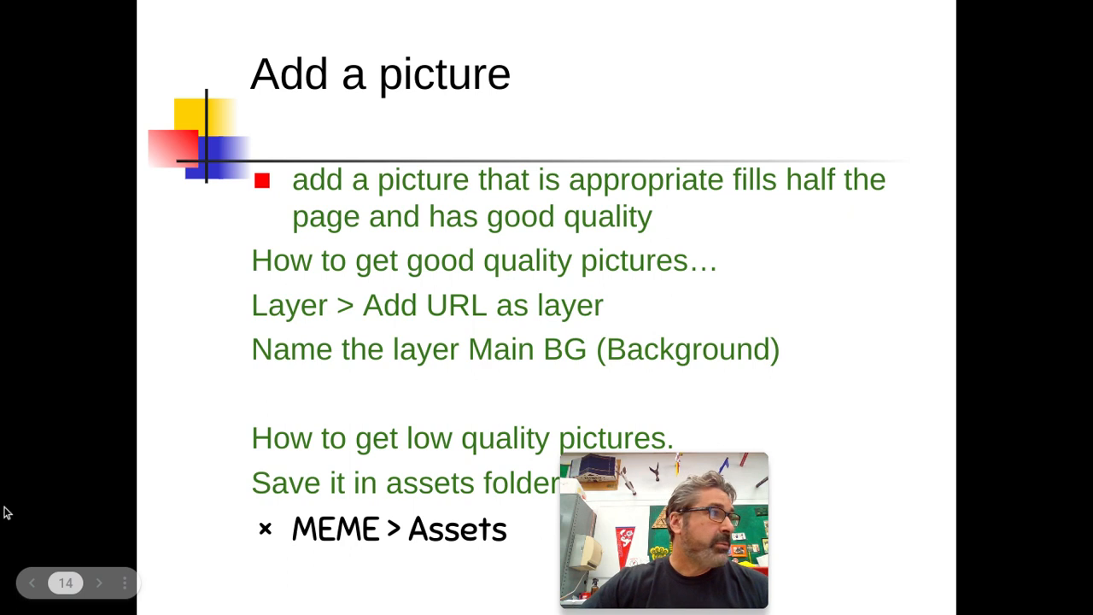
# Return to Pixlr E and rename the picture layer loaded from the URL as "Main BG".
pyautogui.hotkey('alt', 'Tab')
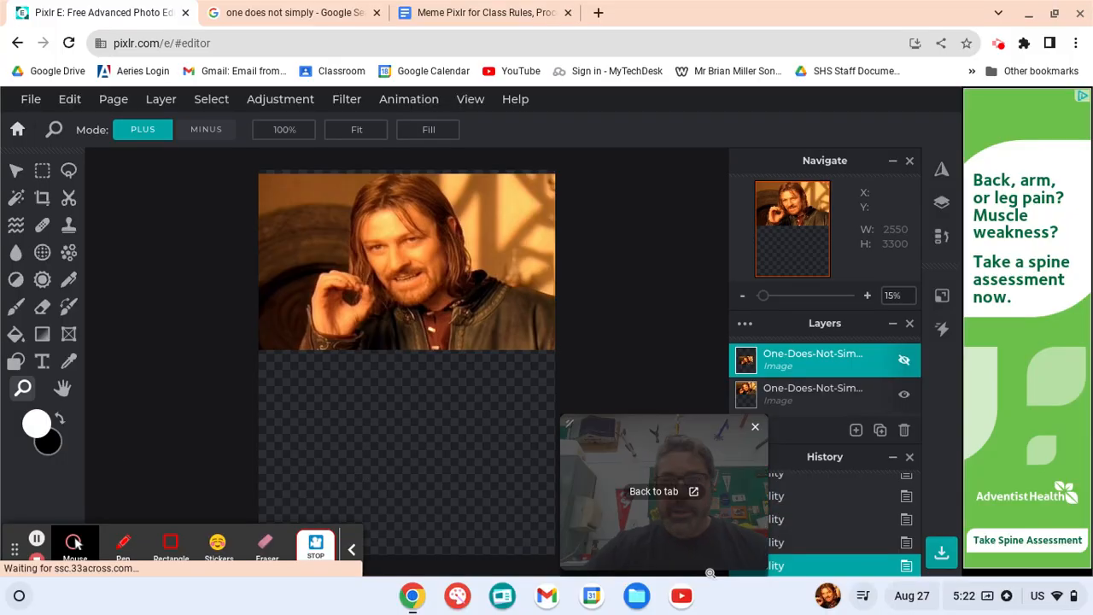
pyautogui.click(809, 359)
pyautogui.click(699, 336)
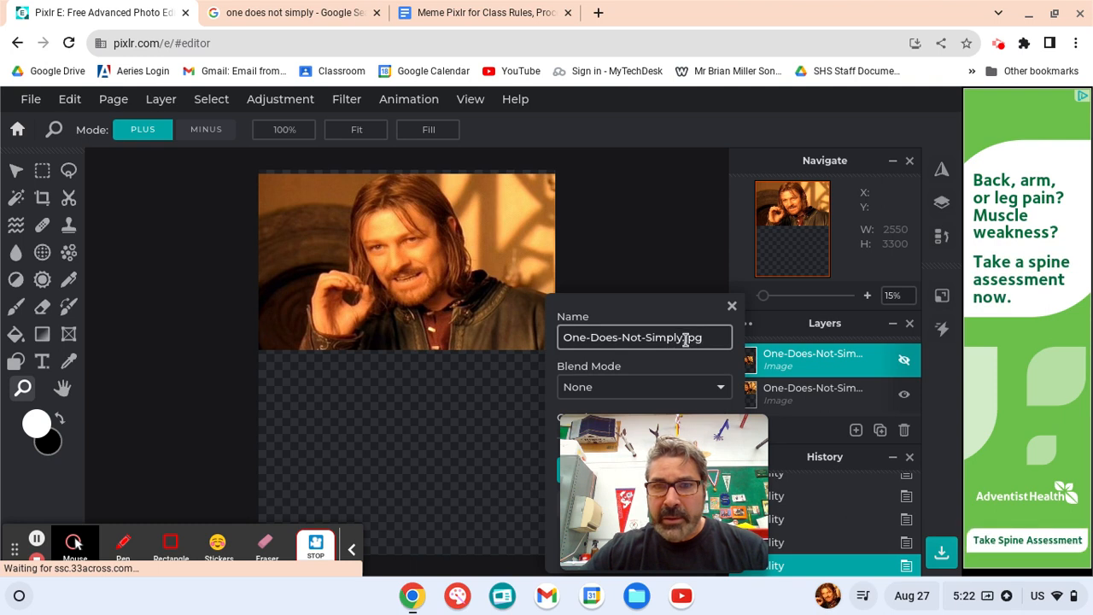
pyautogui.tripleClick(630, 336)
pyautogui.write('Mane')
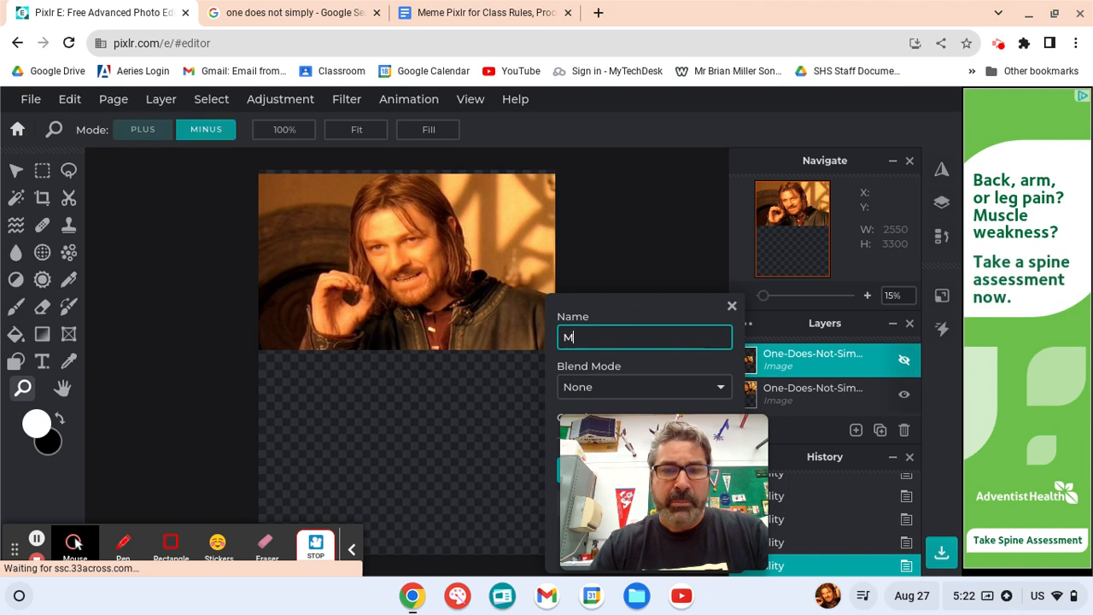
pyautogui.press('BackSpace')
pyautogui.press('BackSpace')
pyautogui.write('in BG')
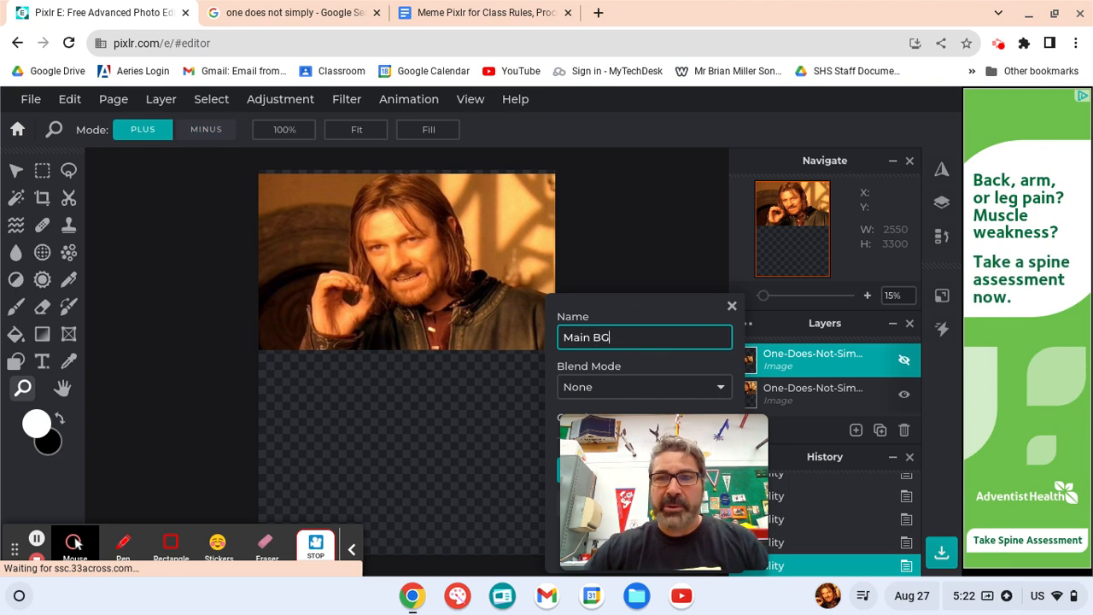
pyautogui.click(502, 403)
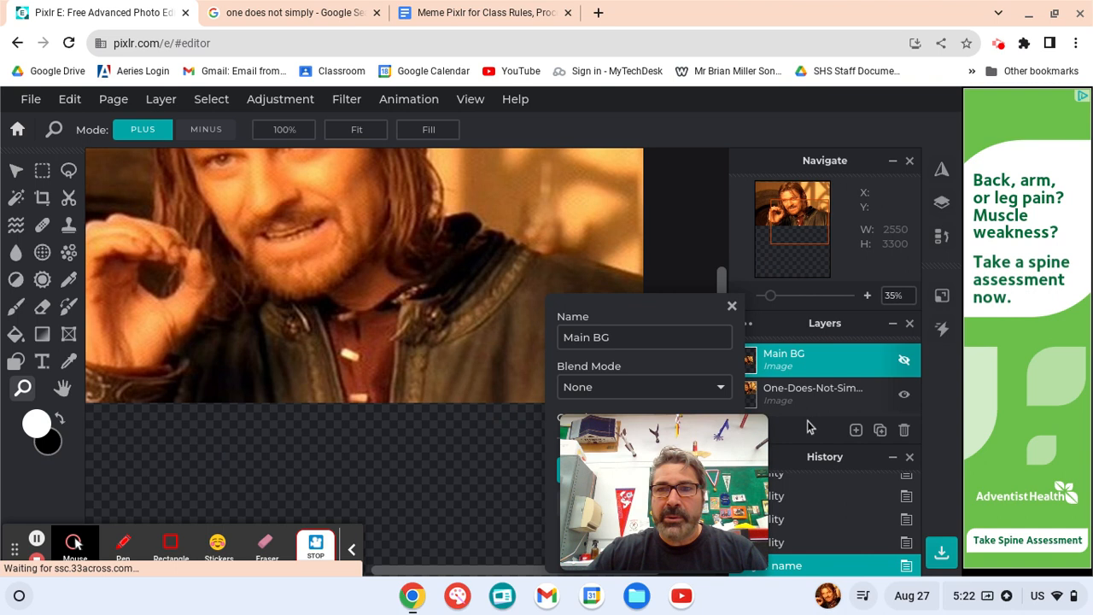
# Select the Main BG layer and show and hide it to check which picture it holds.
pyautogui.click(794, 389)
pyautogui.click(794, 360)
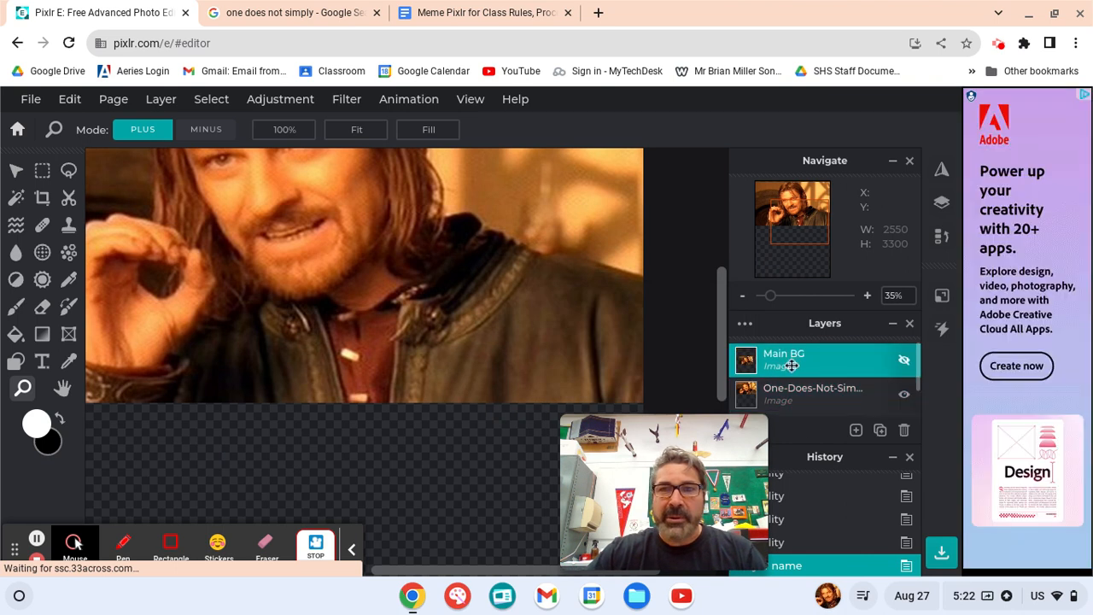
pyautogui.click(904, 361)
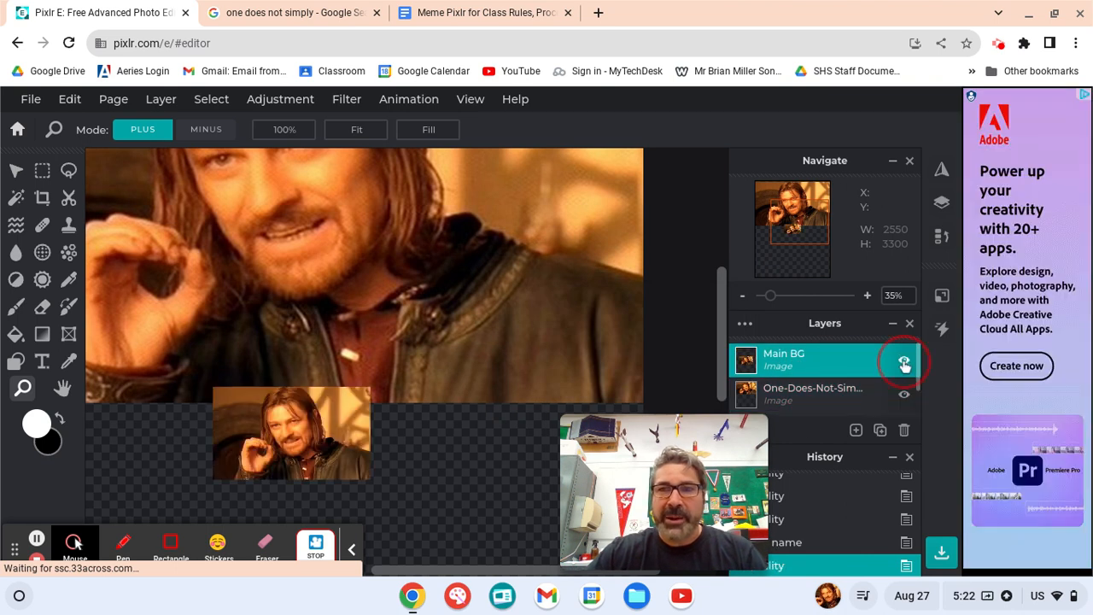
pyautogui.click(904, 363)
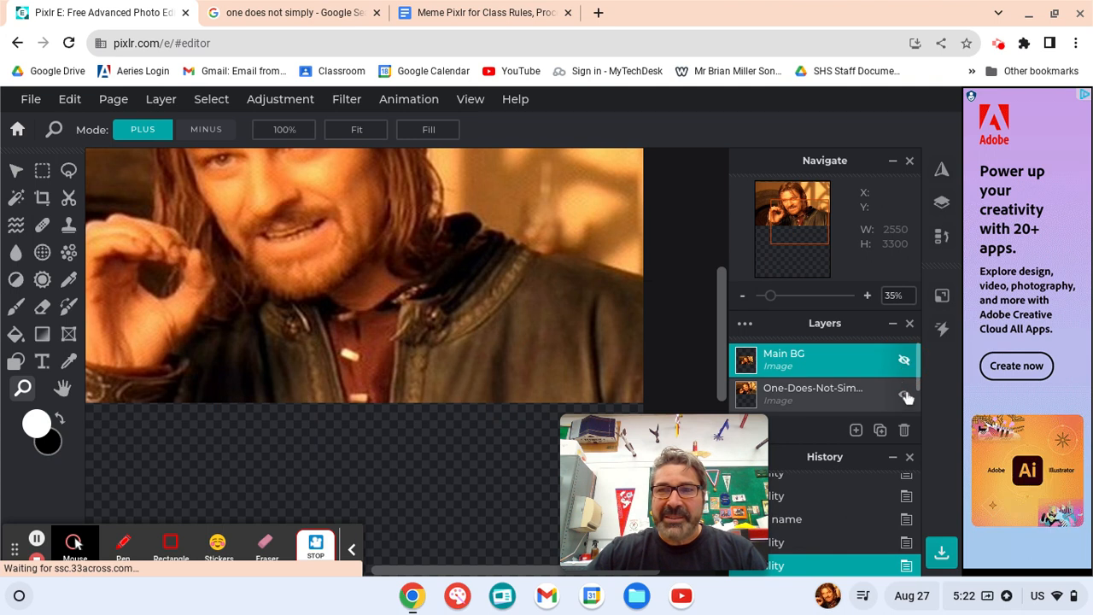